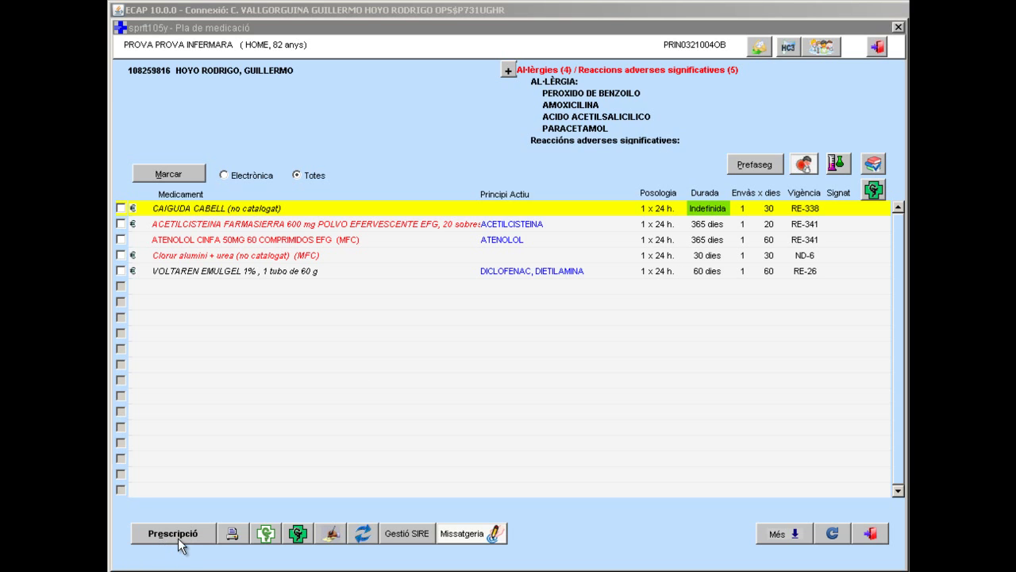
Open the prescription options for modifying the patient's medication plan
{"action": "left_click", "coordinate": [173, 532]}
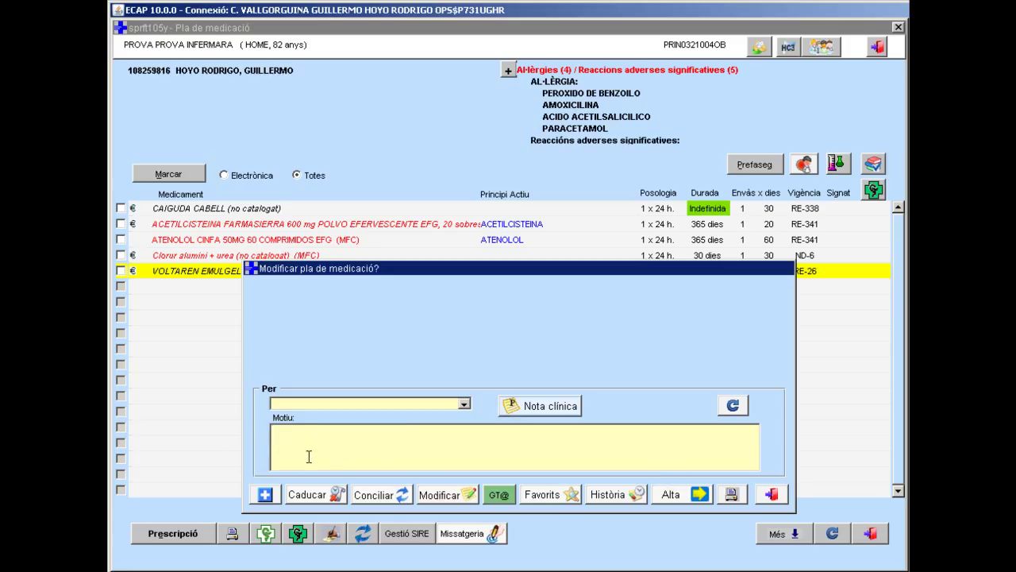
Try entering "prova ecap de prescripció" as the reason for a clinical note, and clear the text
{"action": "type", "text": "prova ecap de prescripció"}
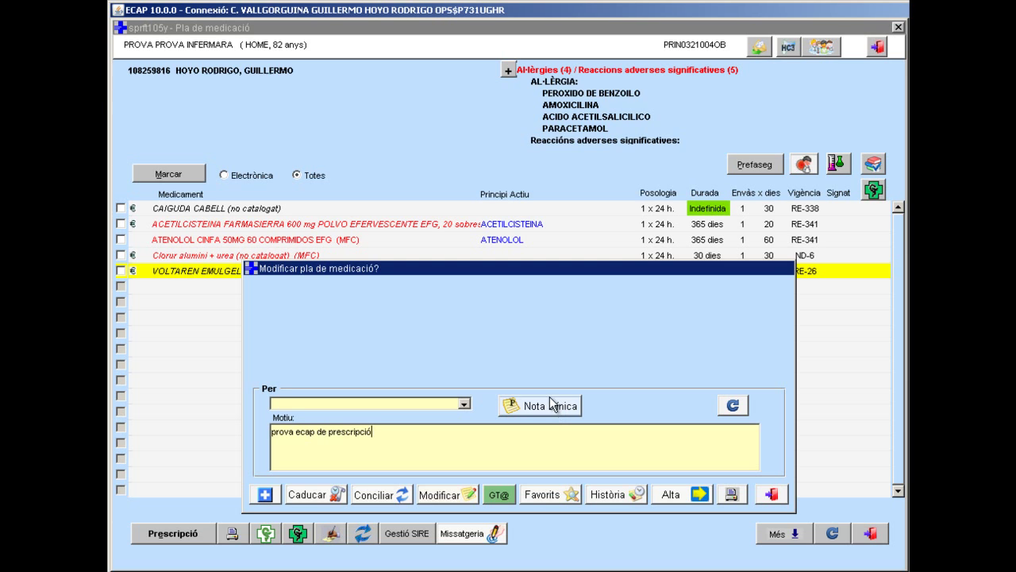
{"action": "left_click", "coordinate": [523, 408]}
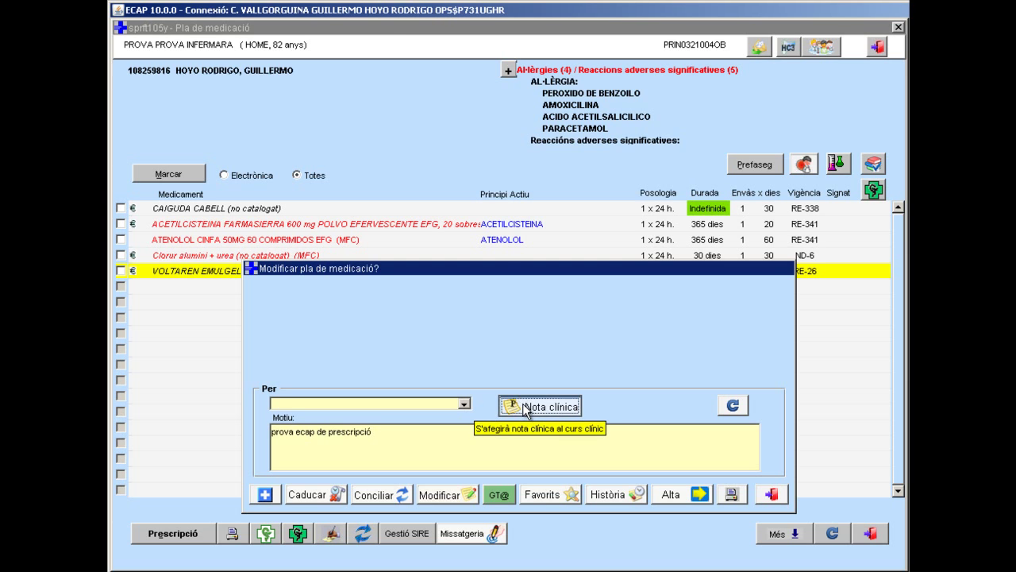
{"action": "triple_click", "coordinate": [389, 431]}
{"action": "key", "text": "Delete"}
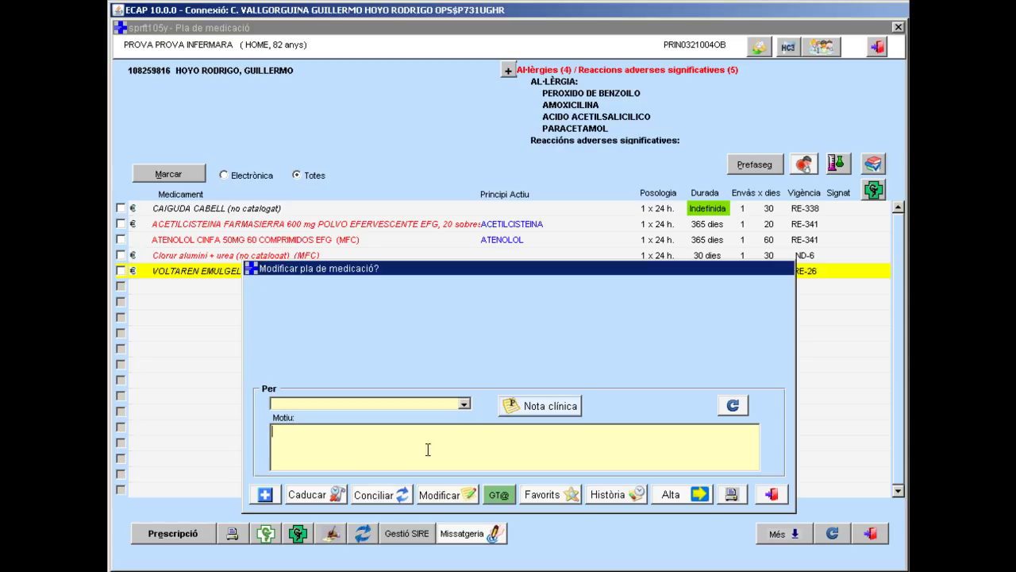
Start a new prescription and search the medicines by name for paracetamol
{"action": "left_click", "coordinate": [671, 494]}
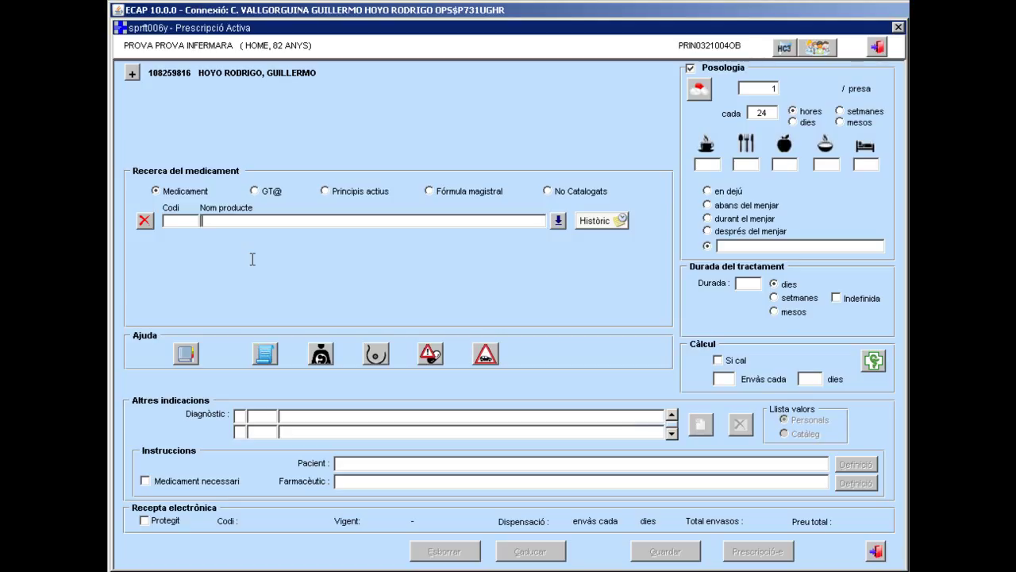
{"action": "type", "text": "ARA%"}
{"action": "left_click", "coordinate": [559, 222]}
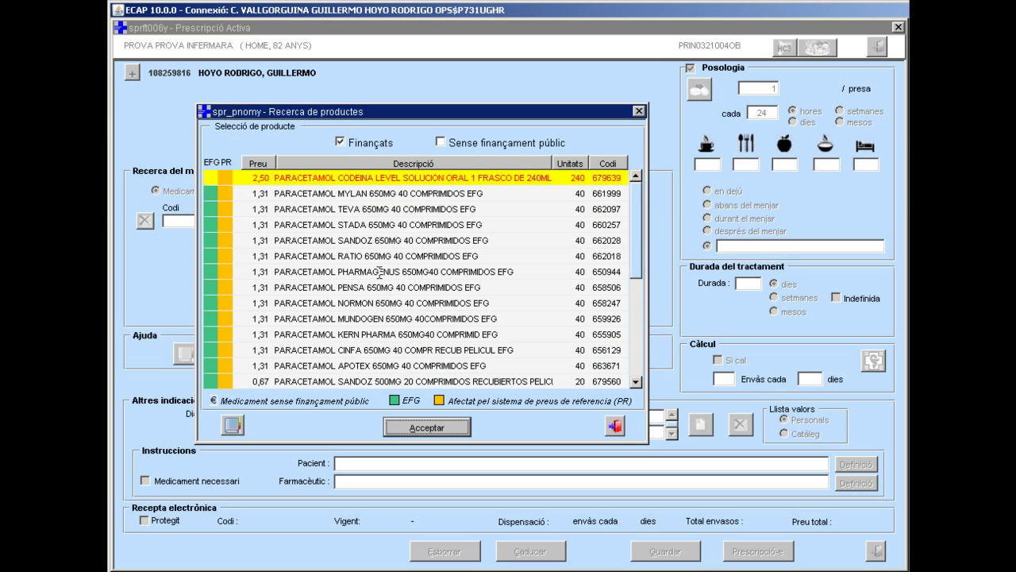
Choose PARACETAMOL KERN PHARMA 650MG20 COMPRIMIDOS EFG, check its Prefaseg alerts and cancel the prescription
{"action": "scroll", "coordinate": [381, 279], "scroll_direction": "down", "scroll_amount": 3}
{"action": "scroll", "coordinate": [370, 265], "scroll_direction": "down", "scroll_amount": 1}
{"action": "scroll", "coordinate": [370, 266], "scroll_direction": "down", "scroll_amount": 2}
{"action": "scroll", "coordinate": [367, 270], "scroll_direction": "down", "scroll_amount": 2}
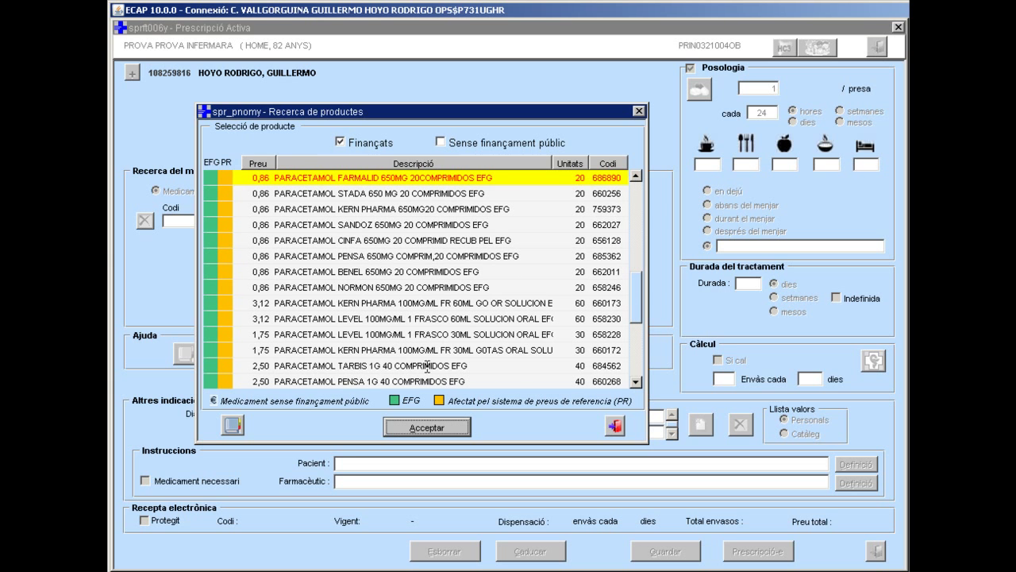
{"action": "left_click", "coordinate": [339, 208]}
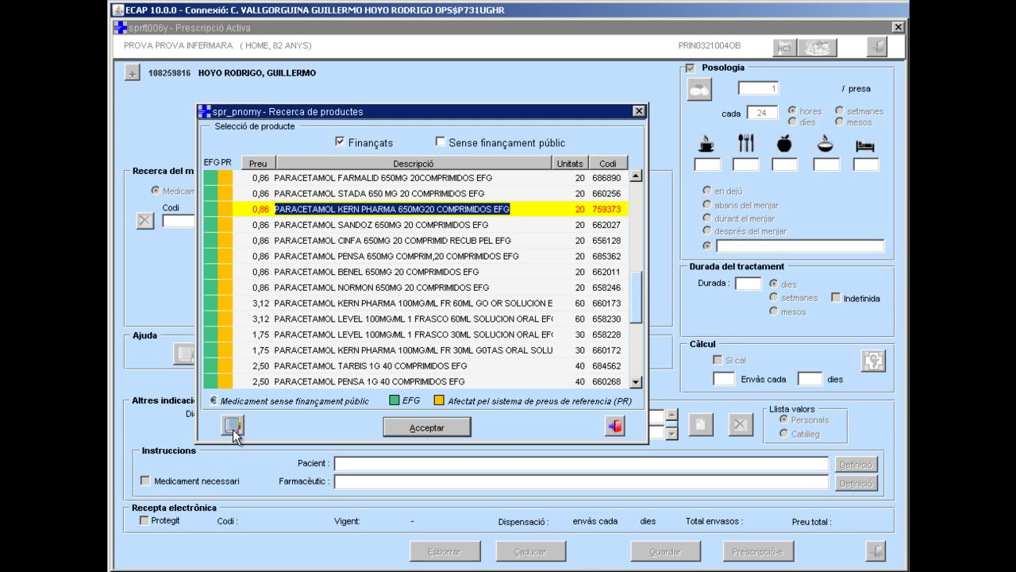
{"action": "left_click", "coordinate": [414, 422]}
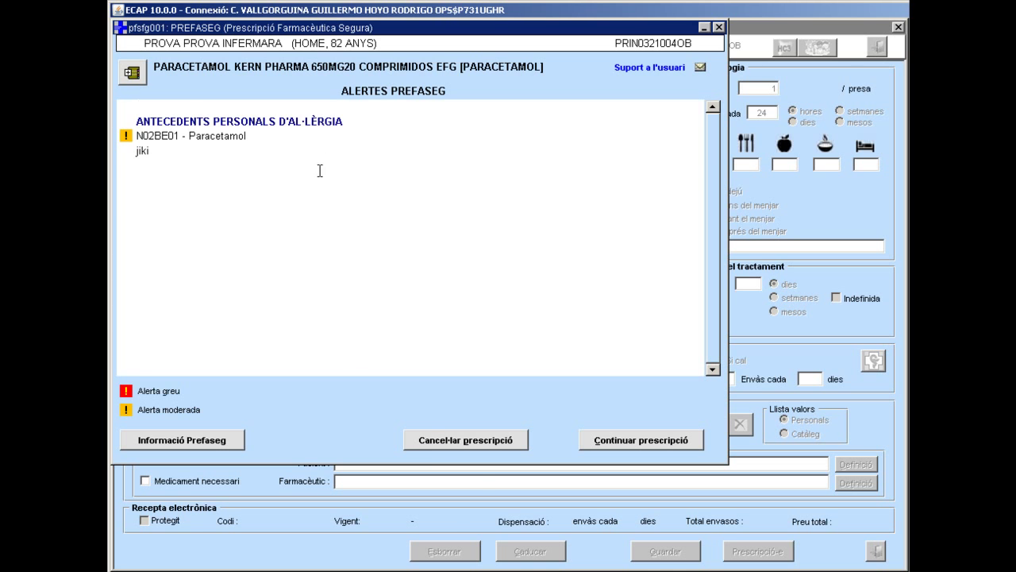
{"action": "left_click", "coordinate": [475, 442]}
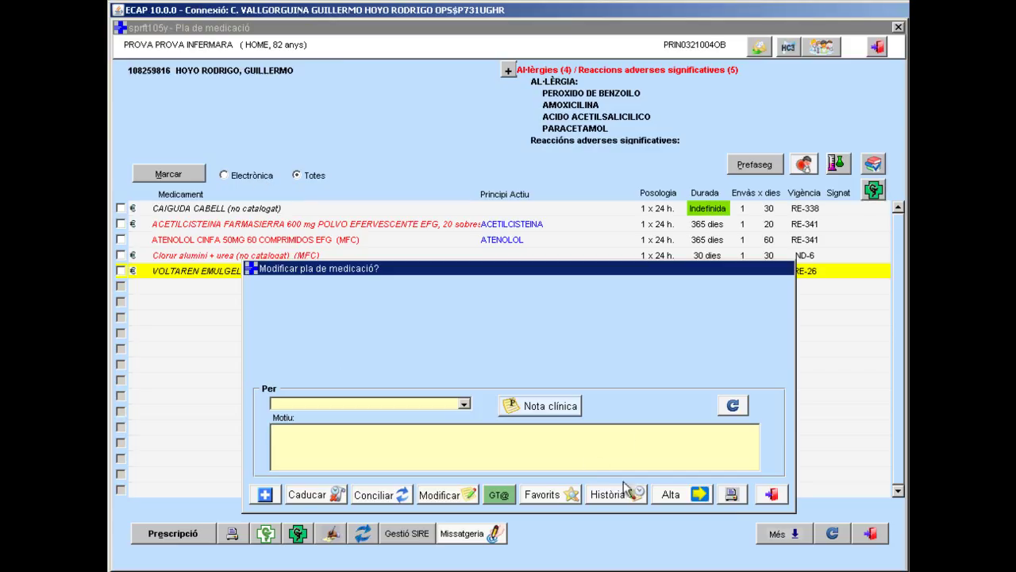
Start a new prescription for DICLOFENACO CINFA 50MG 40 COMP GASTROR EFG, check its Prefaseg alerts and cancel it
{"action": "left_click", "coordinate": [692, 497]}
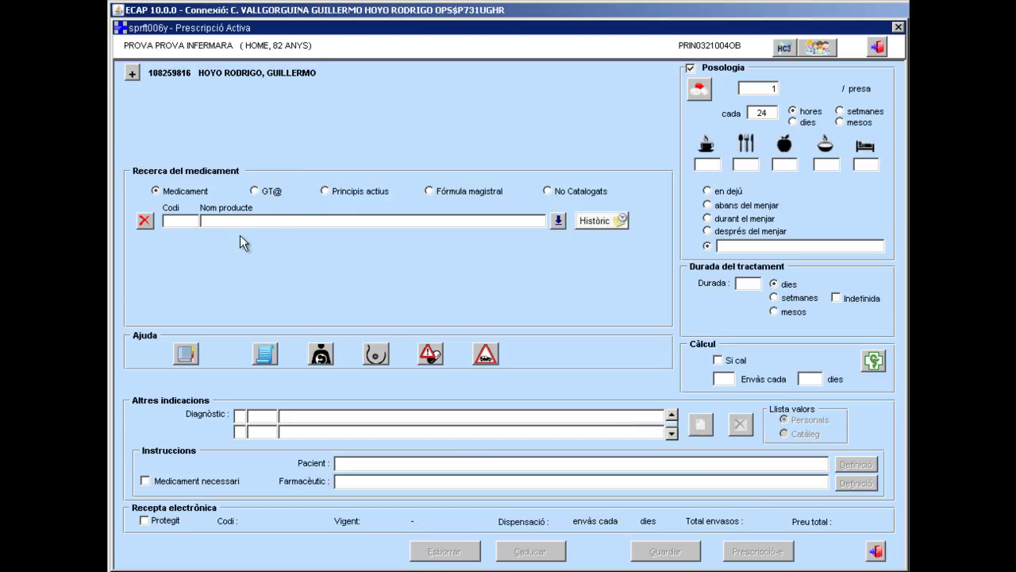
{"action": "type", "text": "DICL"}
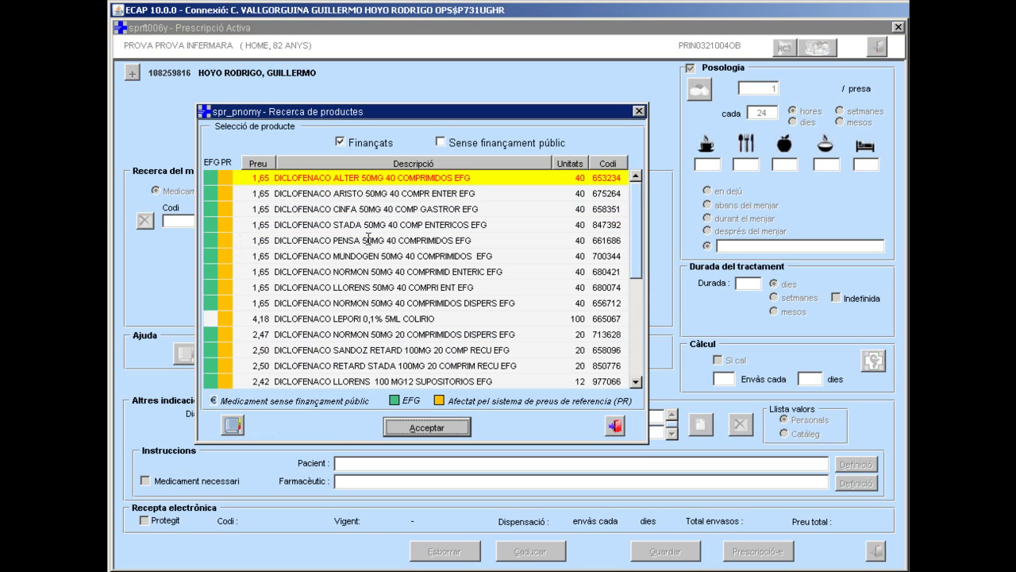
{"action": "left_click", "coordinate": [333, 213]}
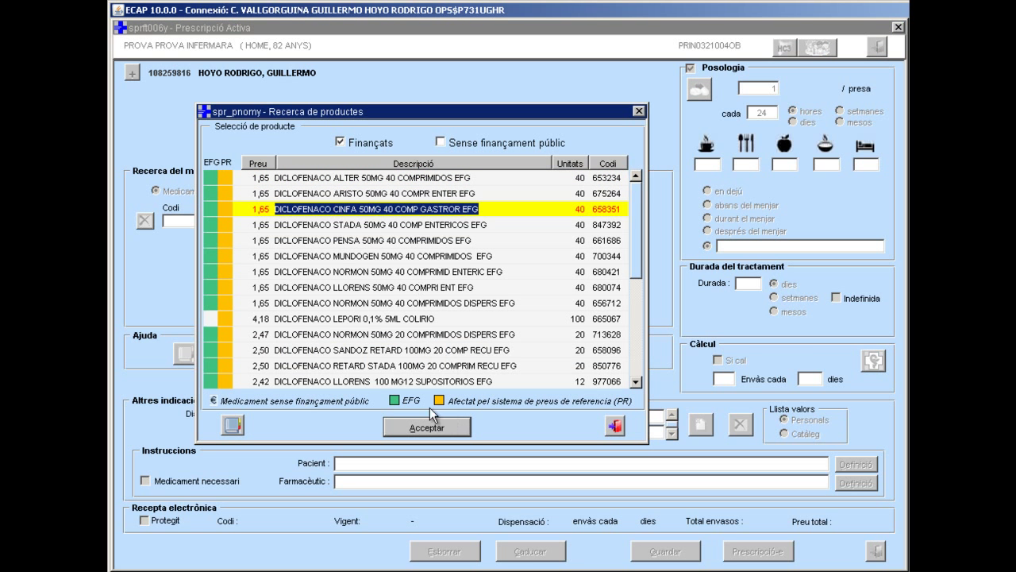
{"action": "left_click", "coordinate": [420, 427]}
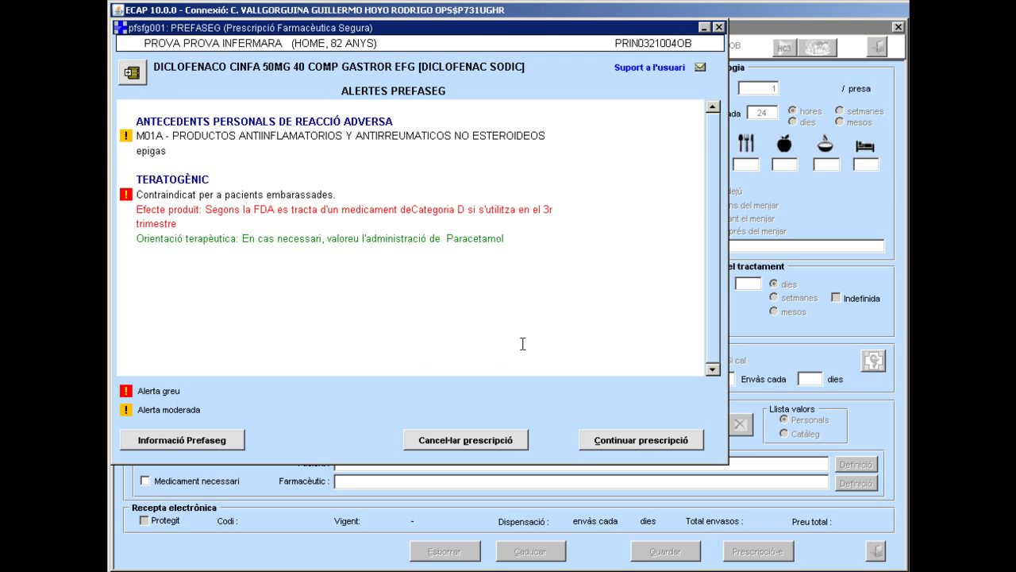
{"action": "left_click", "coordinate": [457, 436]}
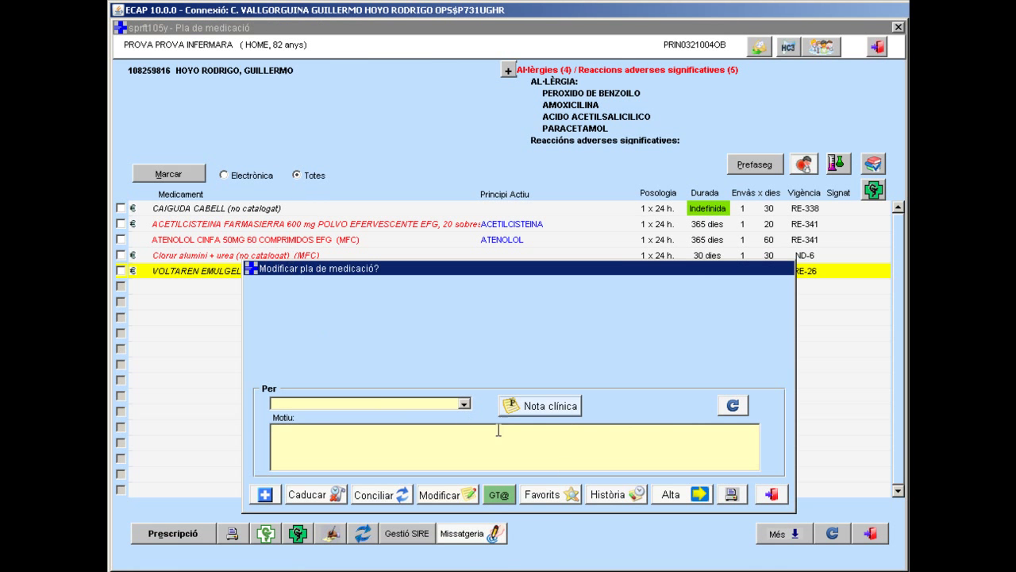
Start a new prescription and search the medicines by the name "IBUPRO"
{"action": "left_click", "coordinate": [698, 495]}
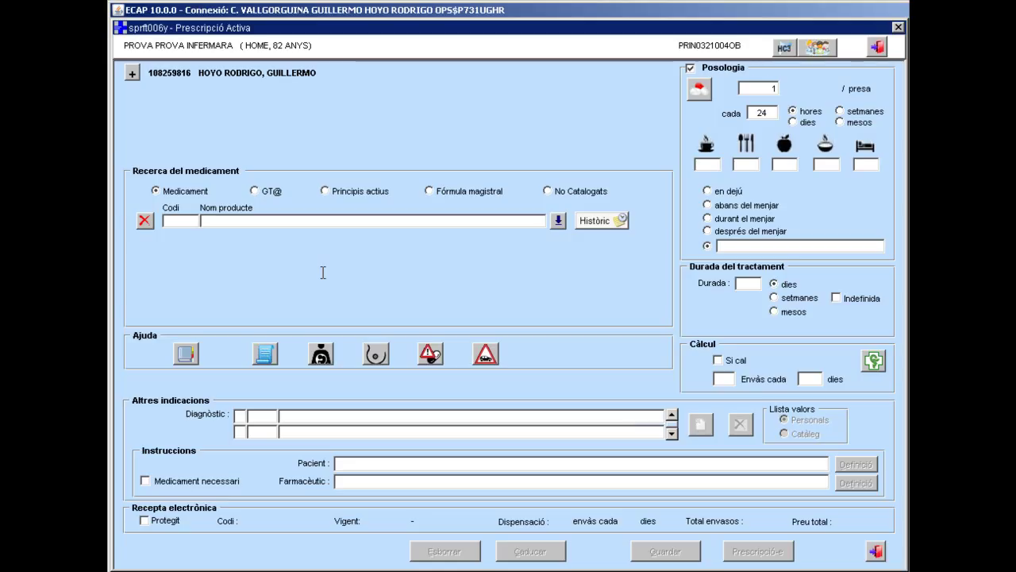
{"action": "type", "text": "IBUPRO%"}
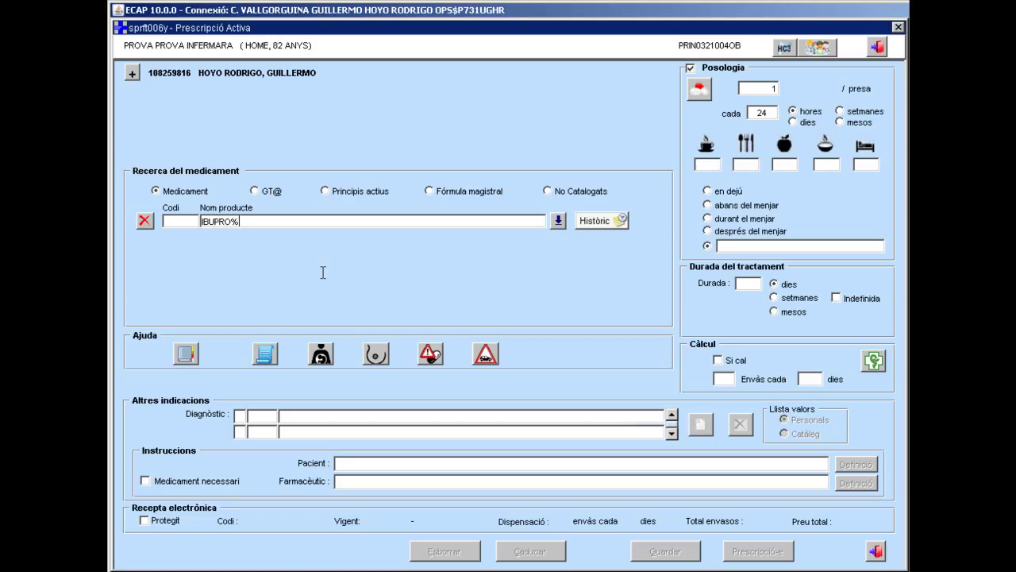
{"action": "key", "text": "BackSpace"}
{"action": "key", "text": "Return"}
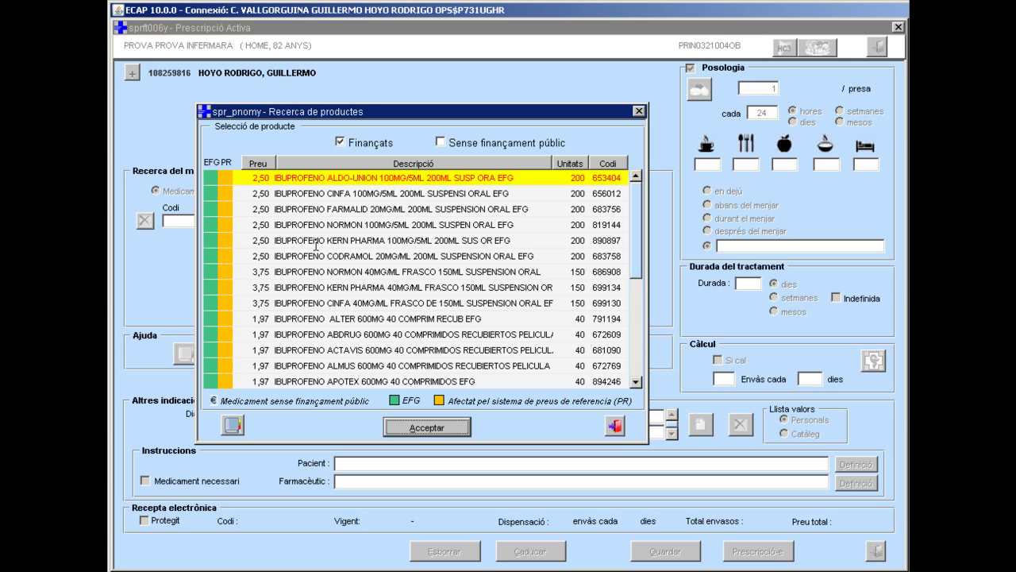
Choose IBUPROFENO ALTER 600MG 40 COMPRIM RECUB EFG, check its Prefaseg alerts and cancel the prescription
{"action": "left_click", "coordinate": [319, 307]}
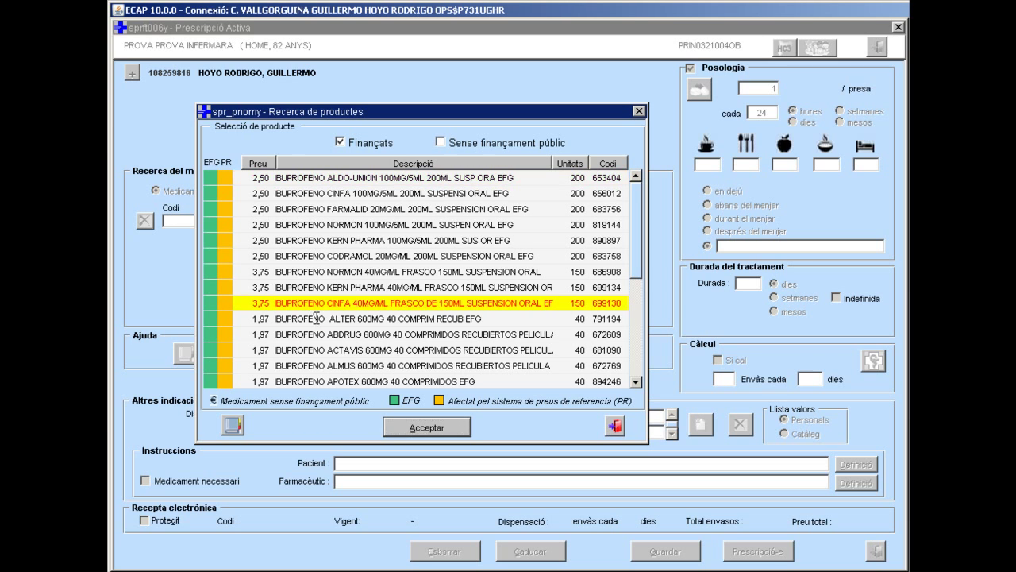
{"action": "left_click", "coordinate": [317, 319]}
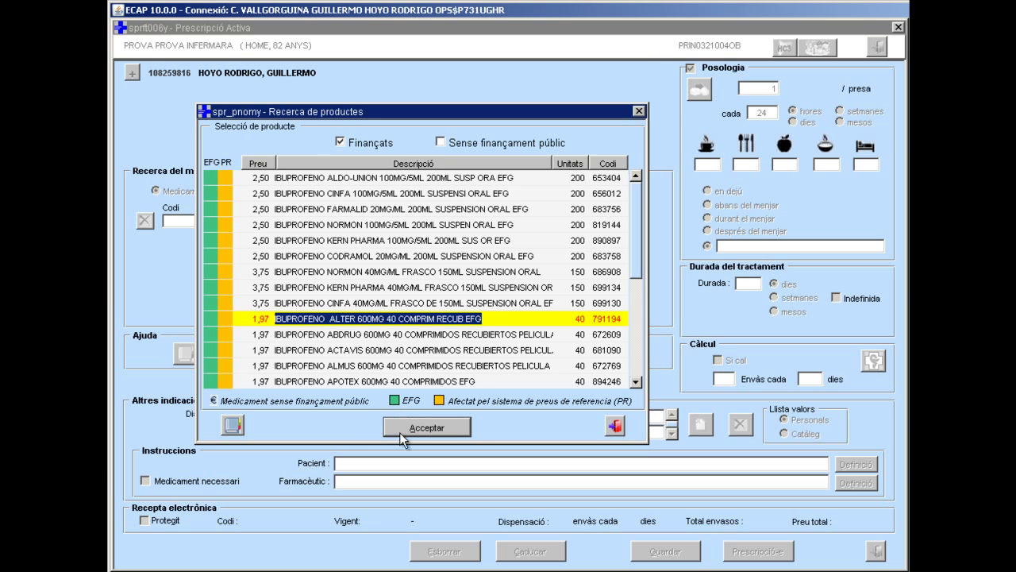
{"action": "left_click", "coordinate": [428, 432]}
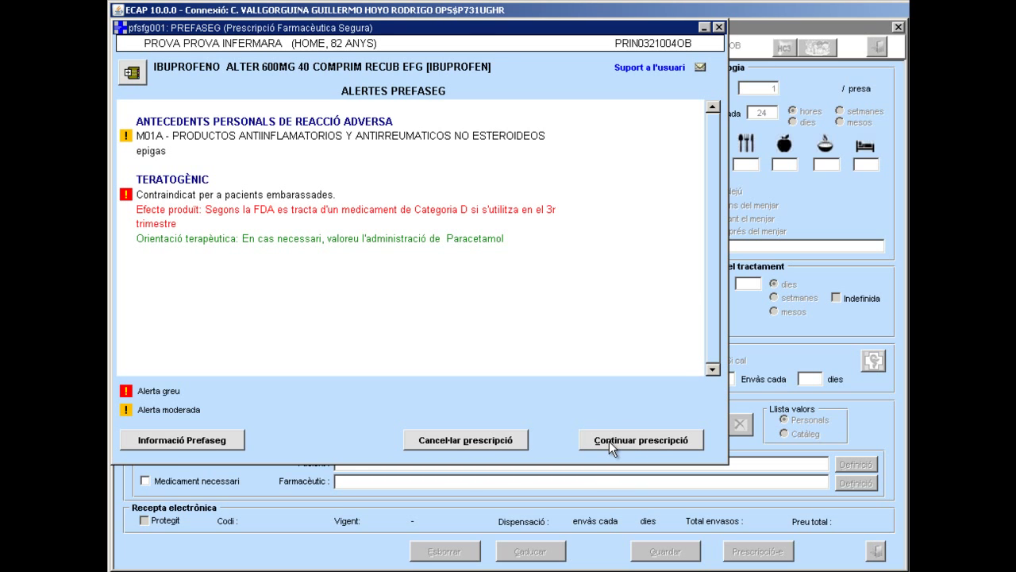
{"action": "left_click", "coordinate": [486, 440]}
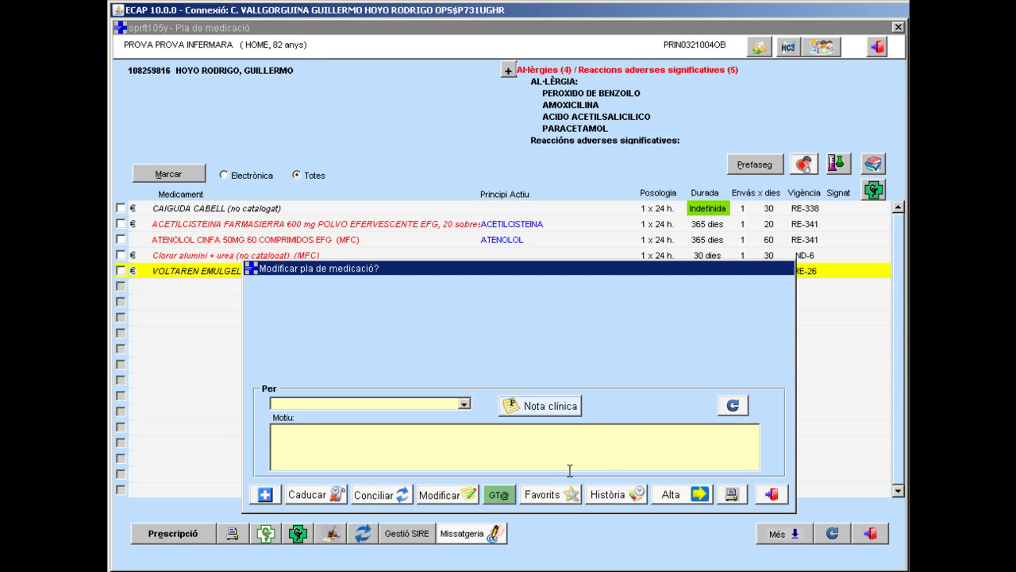
Start a new prescription, search for "CLARI" and choose CLARITROMICINA SANDOZ 250MG 14 COMPRIMIDOS RECUBIERTOS PELICULA EFG
{"action": "left_click", "coordinate": [672, 494]}
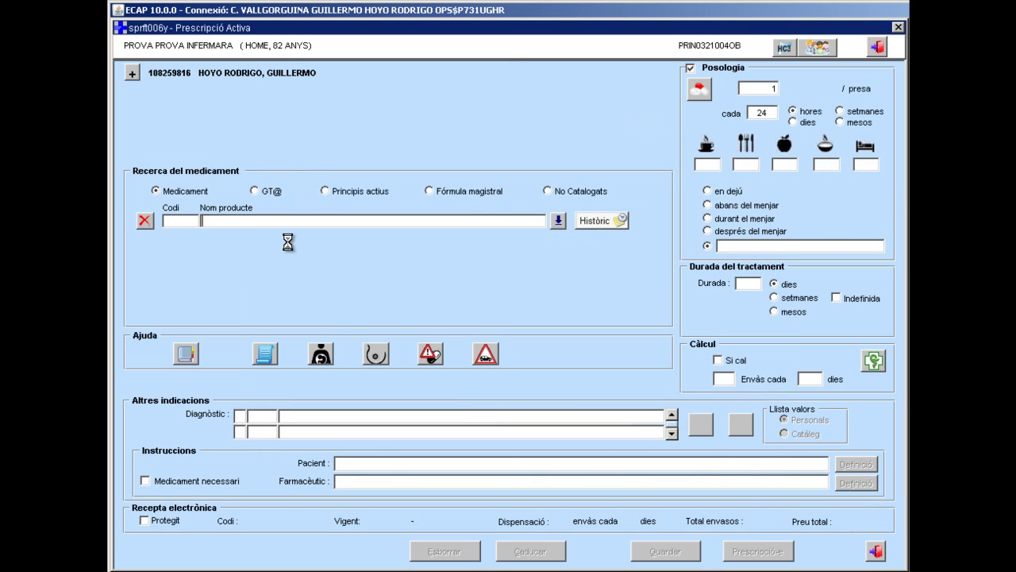
{"action": "type", "text": "CLARI"}
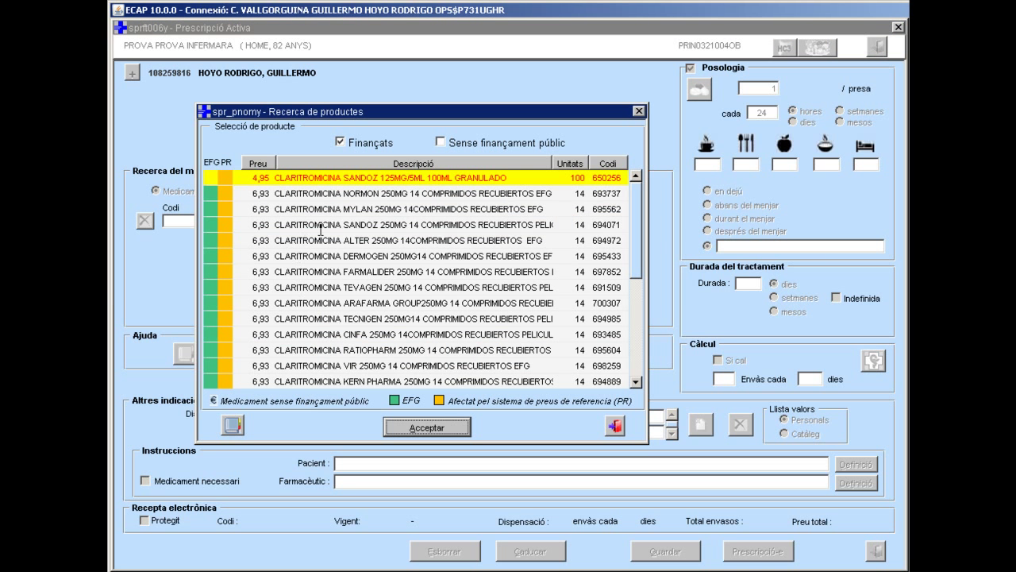
{"action": "left_click", "coordinate": [344, 225]}
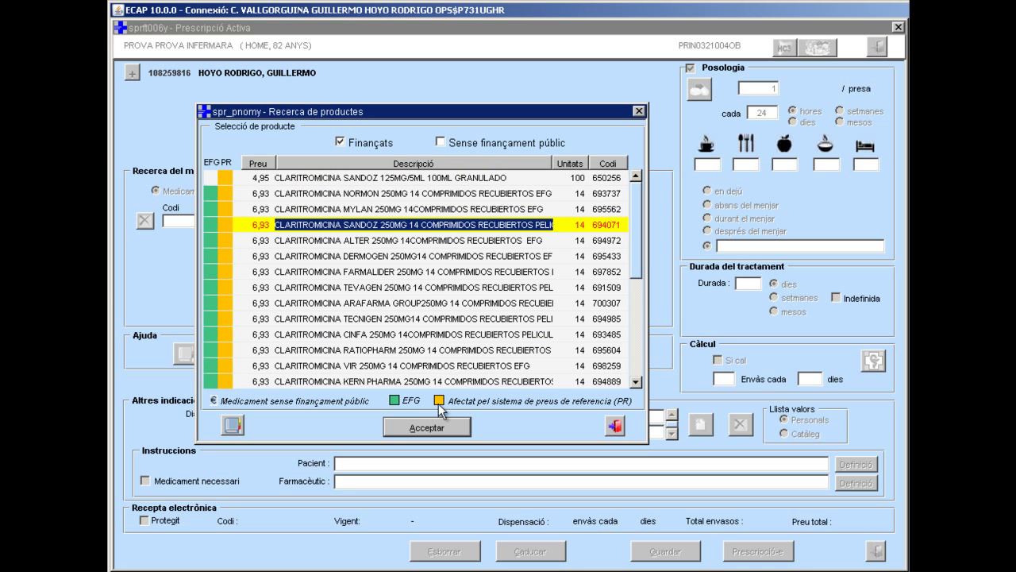
{"action": "left_click", "coordinate": [417, 427]}
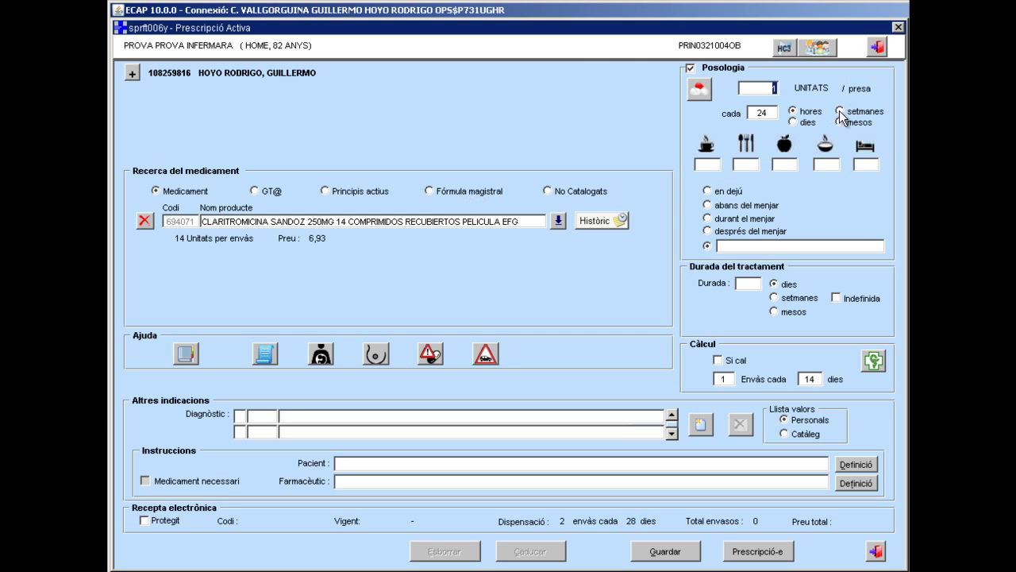
Set the dosage interval to 12 hours, with 1 unit each at breakfast, lunch and bedtime
{"action": "left_click", "coordinate": [760, 112]}
{"action": "type", "text": "12"}
{"action": "left_click", "coordinate": [712, 165]}
{"action": "type", "text": "1"}
{"action": "left_click", "coordinate": [865, 163]}
{"action": "left_click", "coordinate": [751, 246]}
{"action": "key", "text": "Tab"}
Try marking the treatment duration as indefinite, and clear that option again
{"action": "left_click", "coordinate": [756, 283]}
{"action": "left_click", "coordinate": [838, 297]}
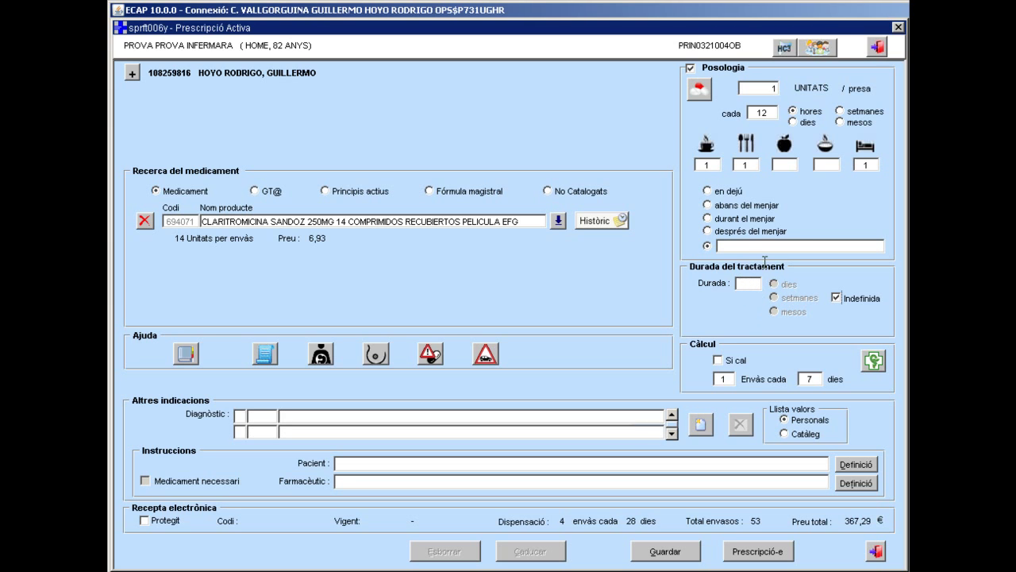
{"action": "left_click", "coordinate": [836, 298]}
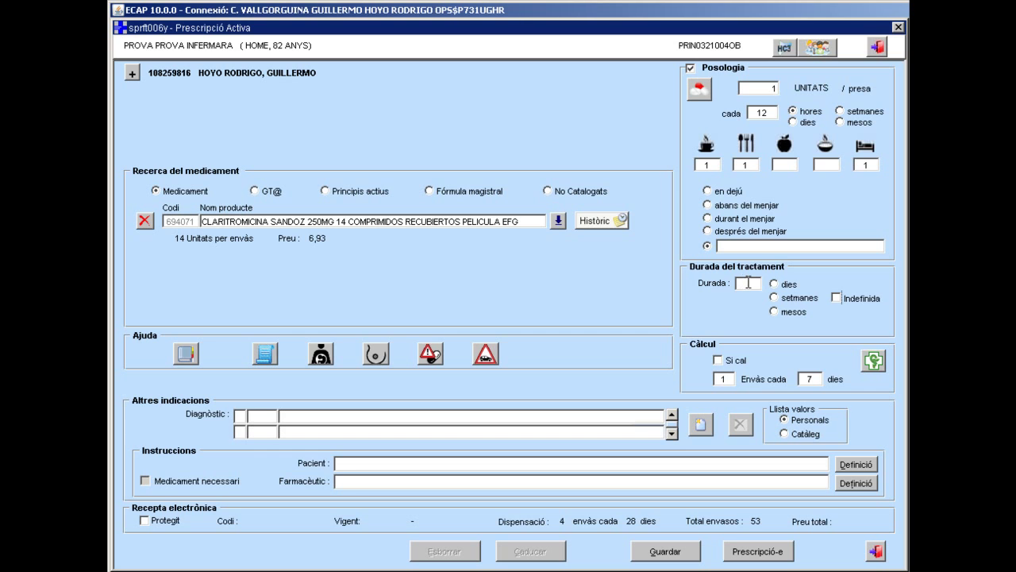
Set the treatment duration to 8 days and enable the "Si cal" as-needed option
{"action": "left_click", "coordinate": [752, 285]}
{"action": "type", "text": "8"}
{"action": "left_click", "coordinate": [719, 362]}
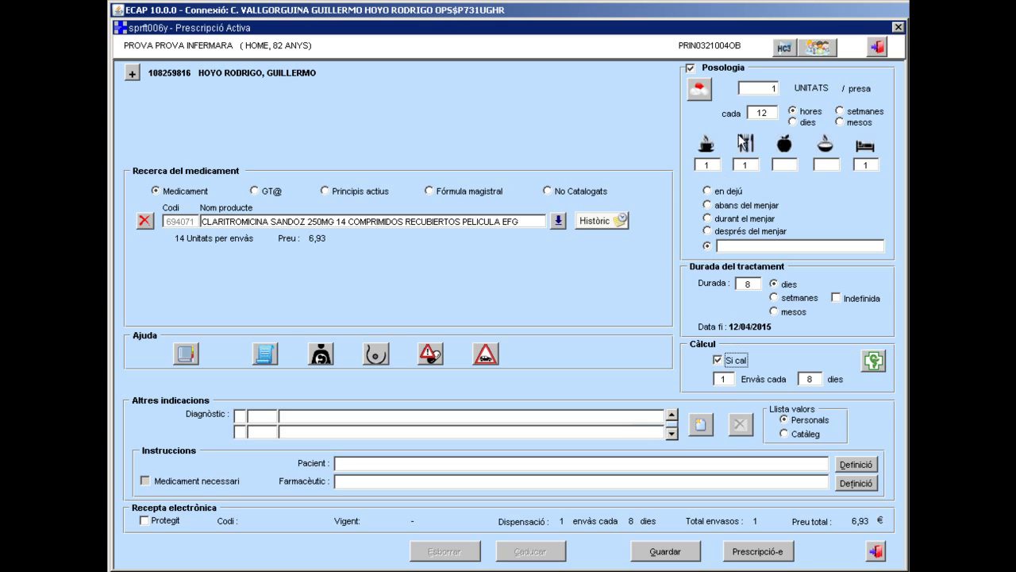
Set the dispensing calculation to 3 packages every 8 days
{"action": "left_click", "coordinate": [725, 378]}
{"action": "type", "text": "1"}
{"action": "double_click", "coordinate": [727, 379]}
{"action": "type", "text": "3"}
{"action": "double_click", "coordinate": [810, 379]}
{"action": "type", "text": "3"}
{"action": "key", "text": "Delete"}
{"action": "type", "text": "8"}
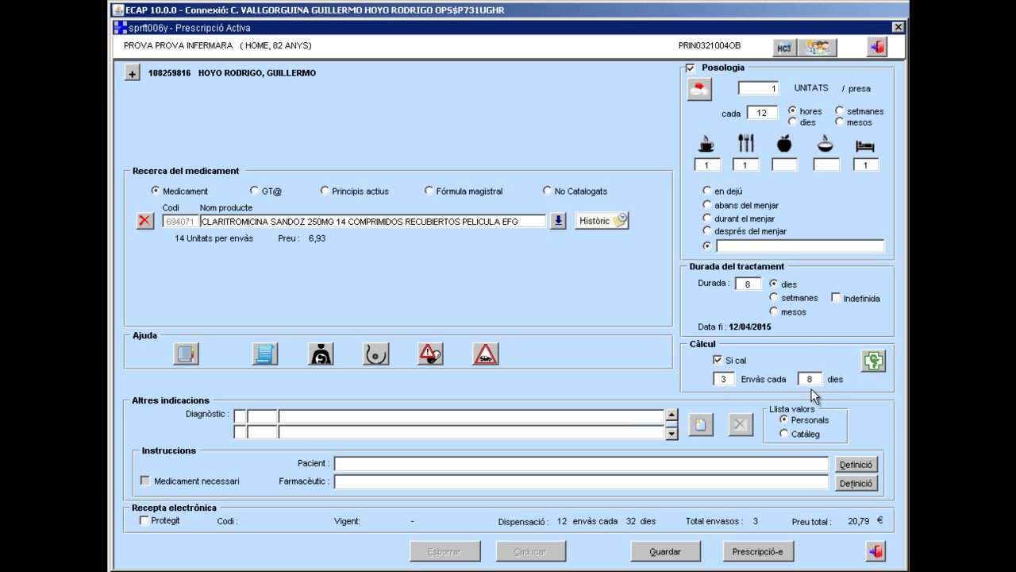
Change the package dispensing interval to 365 days
{"action": "key", "text": "BackSpace"}
{"action": "type", "text": "3"}
{"action": "type", "text": "65"}
{"action": "key", "text": "Tab"}
{"action": "key", "text": "Tab"}
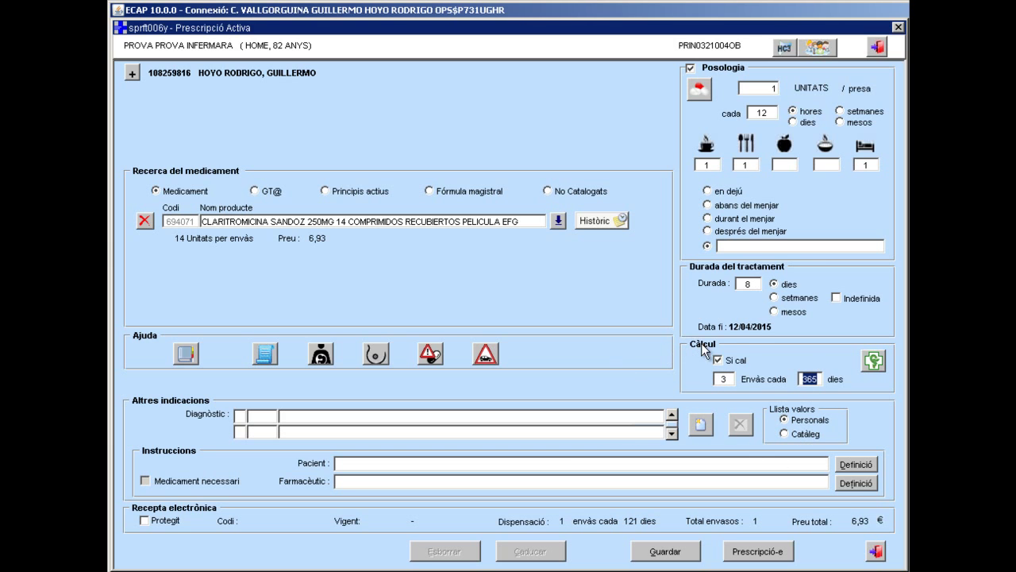
Try the intake options "en dejú" and "abans del menjar", plus a custom instruction reading "lksaalkalskaskl"
{"action": "left_click", "coordinate": [717, 359]}
{"action": "left_click", "coordinate": [720, 192]}
{"action": "left_click", "coordinate": [718, 205]}
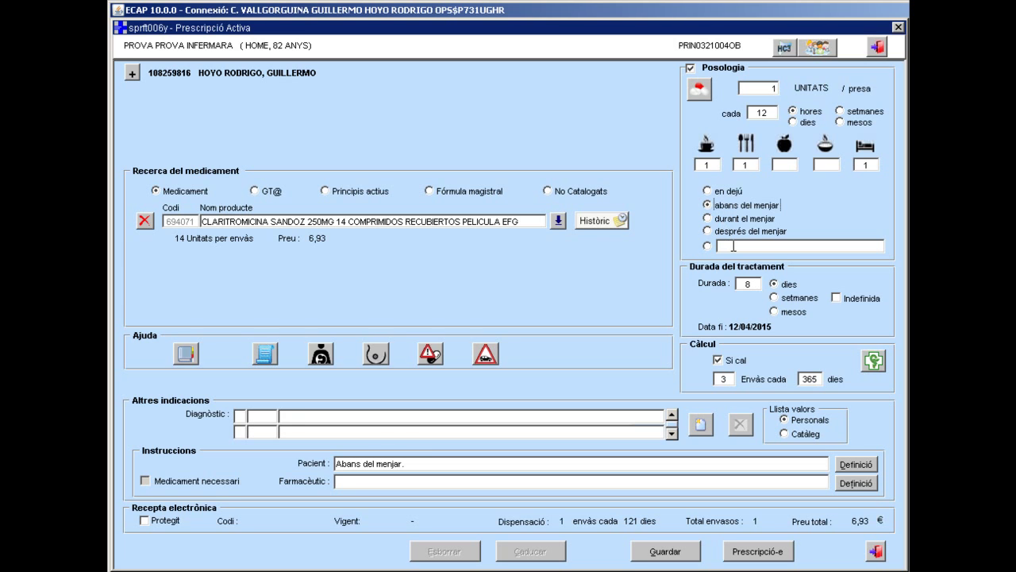
{"action": "left_click", "coordinate": [707, 246]}
{"action": "type", "text": "lksaalkalskaskl"}
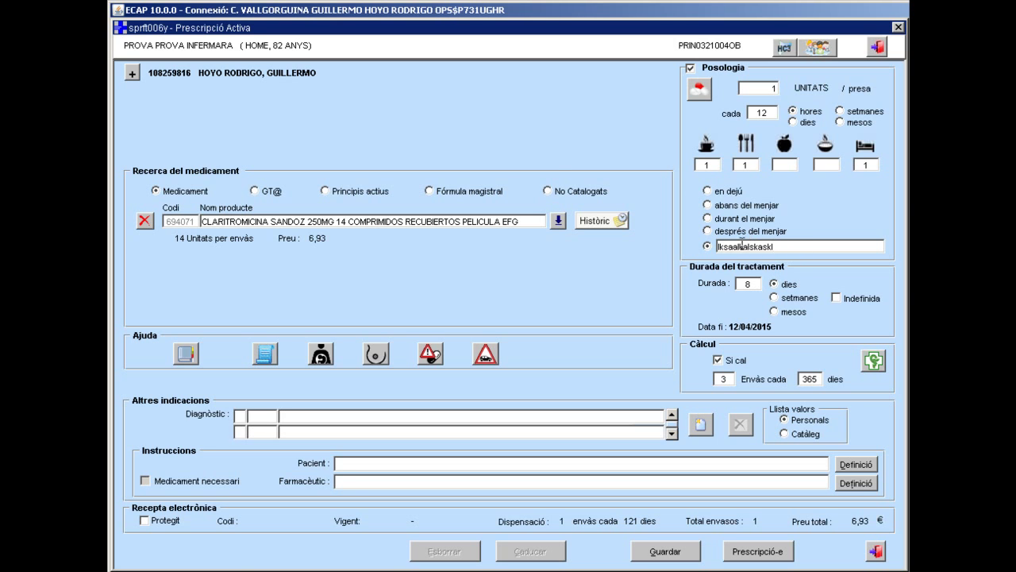
Set the patient's intake instruction to "després del menjar"
{"action": "left_click", "coordinate": [725, 200]}
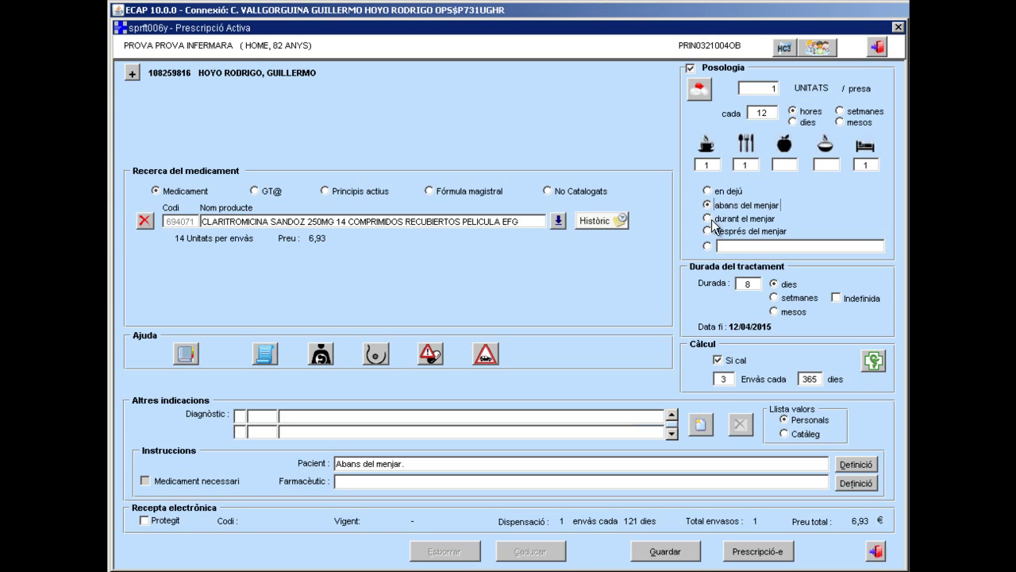
{"action": "left_click", "coordinate": [727, 232]}
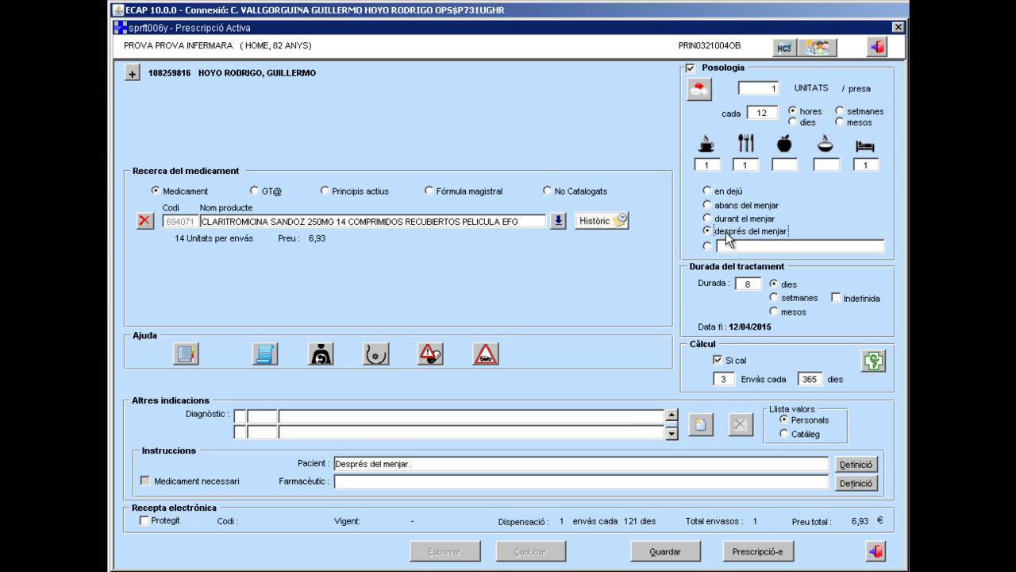
Switch the intake instruction to the blank custom option and consult the pregnancy information for the clarithromycin product
{"action": "left_click", "coordinate": [720, 247]}
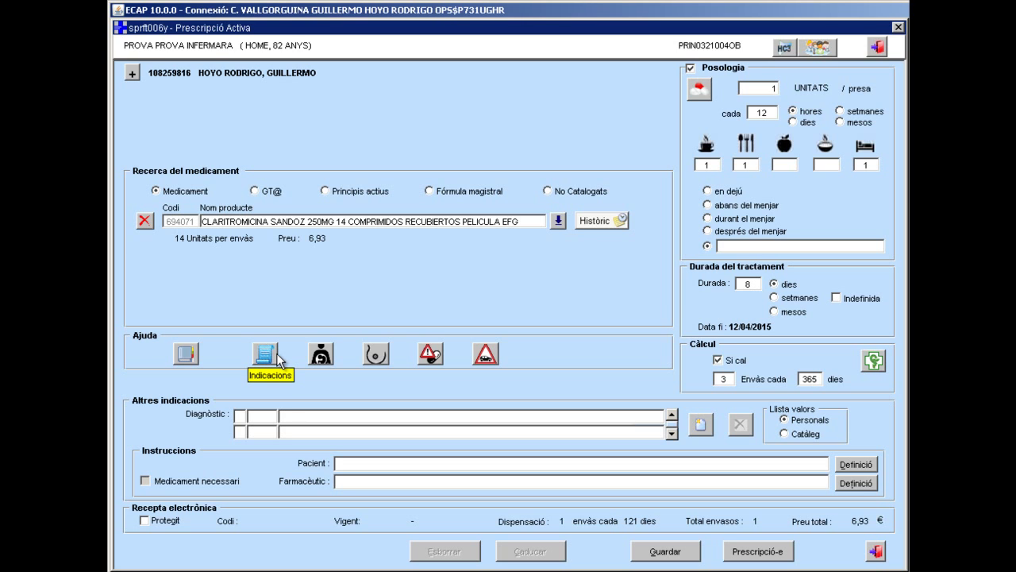
{"action": "left_click", "coordinate": [321, 356]}
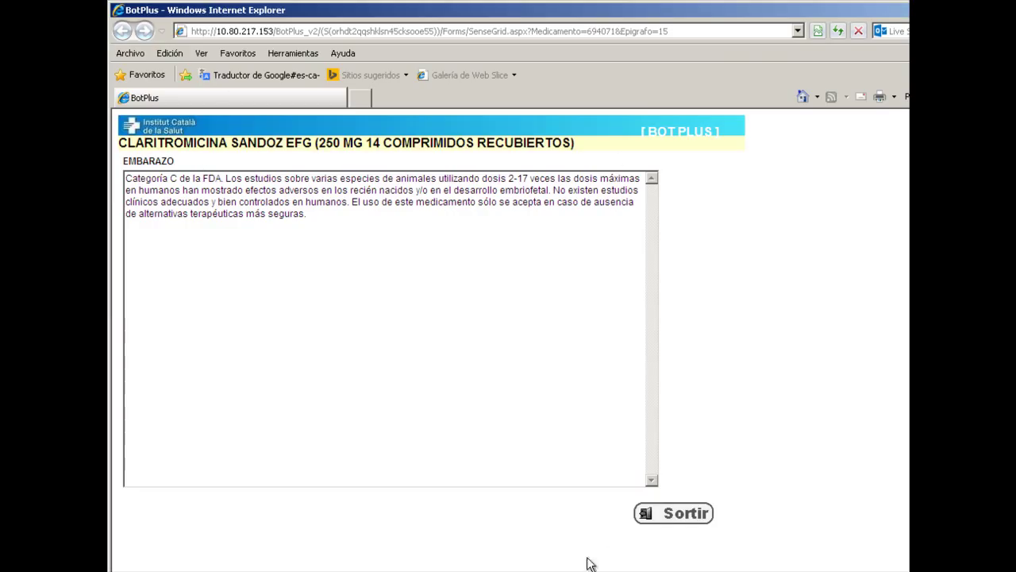
{"action": "left_click", "coordinate": [683, 521]}
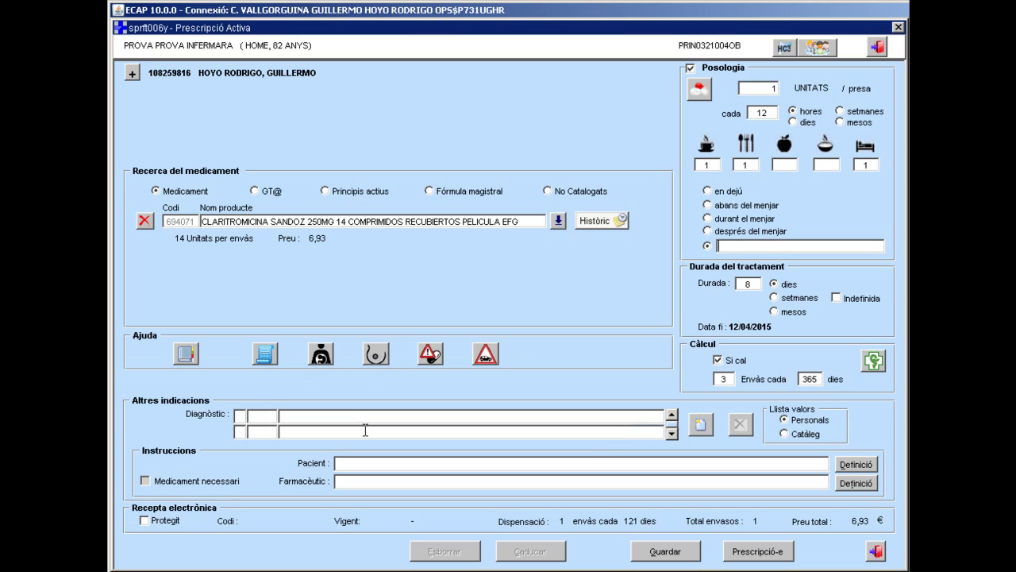
Link the active problem ACNE VULGAR to the prescription as its first diagnosis
{"action": "left_click", "coordinate": [699, 427]}
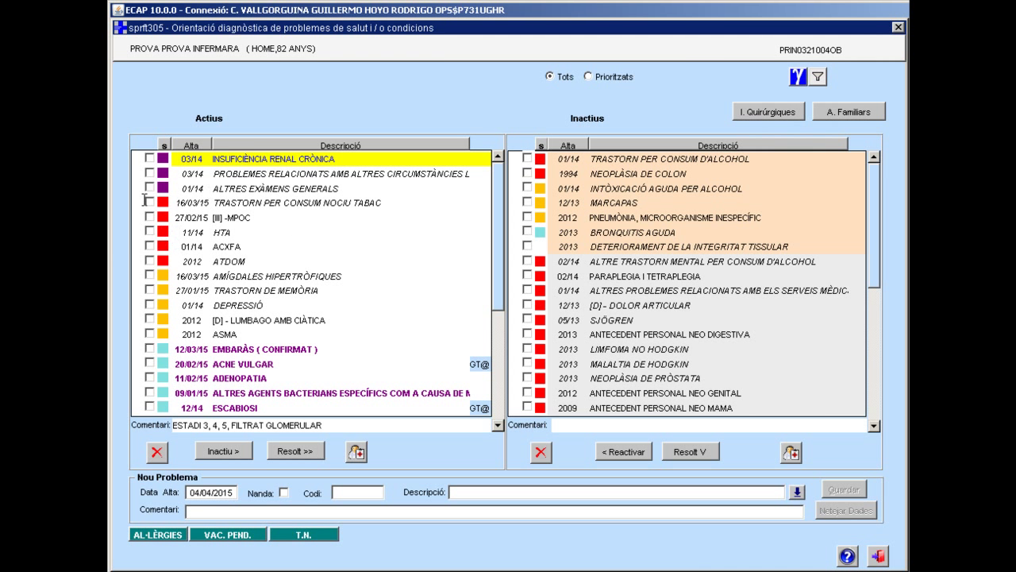
{"action": "left_click", "coordinate": [163, 365]}
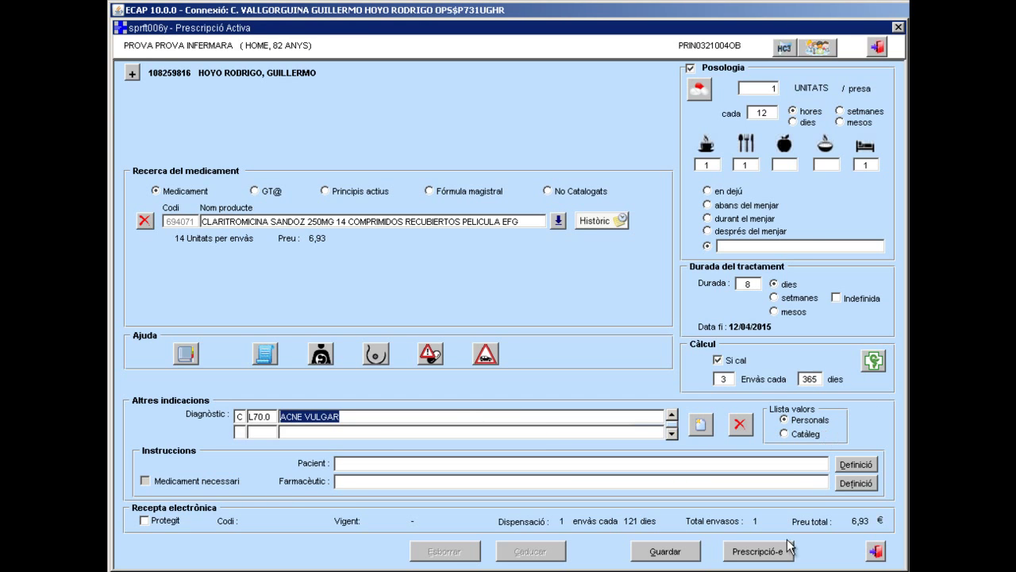
Add NEUMÒNIA (J18.9) from the diagnosis catalogue as the second diagnosis, searching for "NEUM"
{"action": "left_click", "coordinate": [785, 433]}
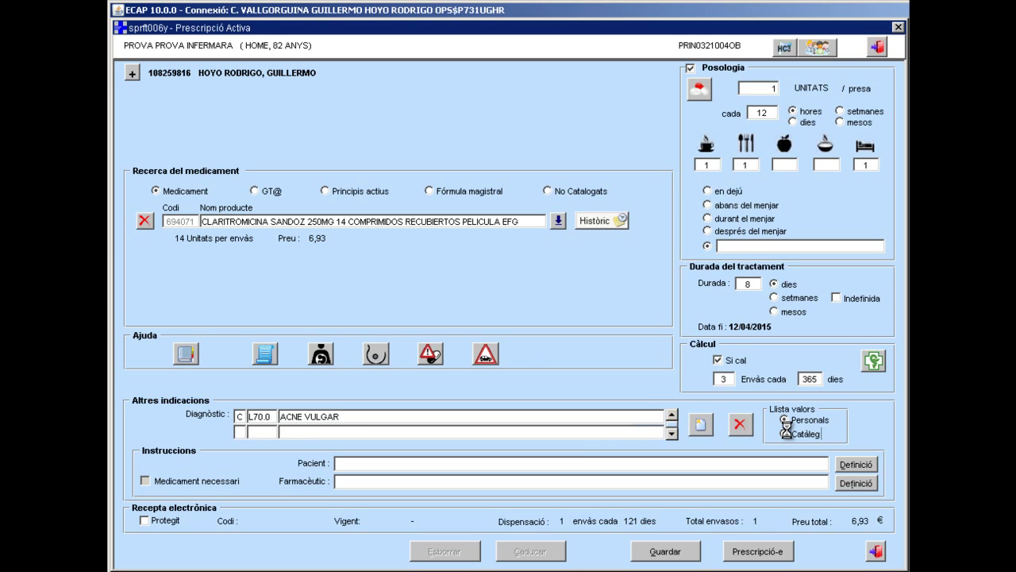
{"action": "left_click", "coordinate": [701, 425]}
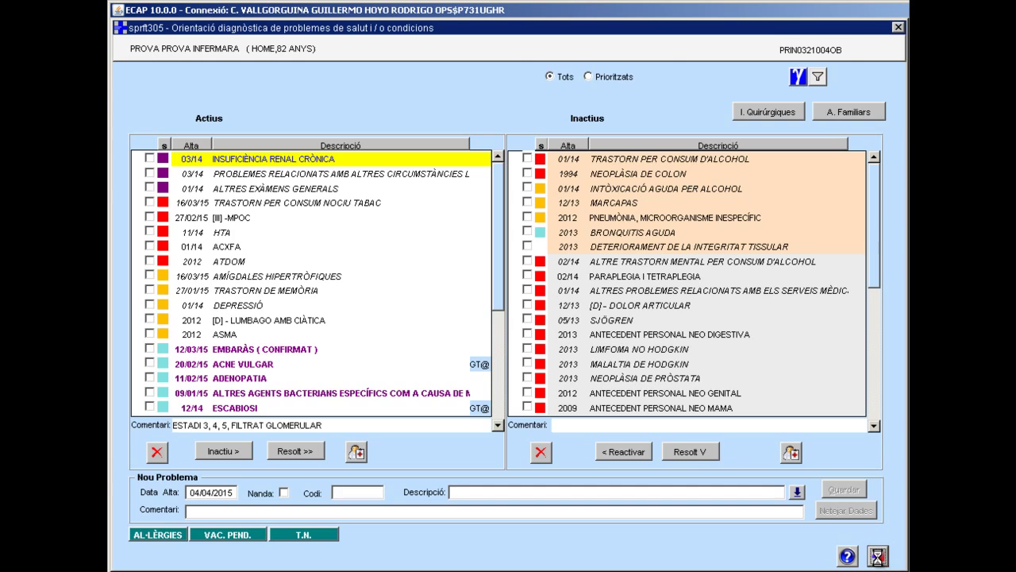
{"action": "left_click", "coordinate": [878, 558]}
{"action": "left_click", "coordinate": [784, 433]}
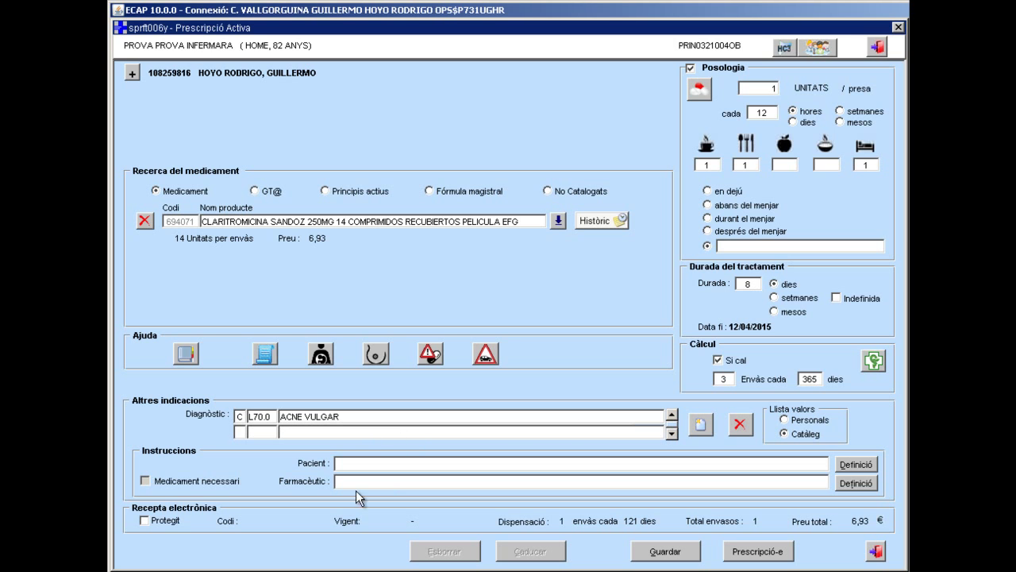
{"action": "type", "text": "BR"}
{"action": "key", "text": "Return"}
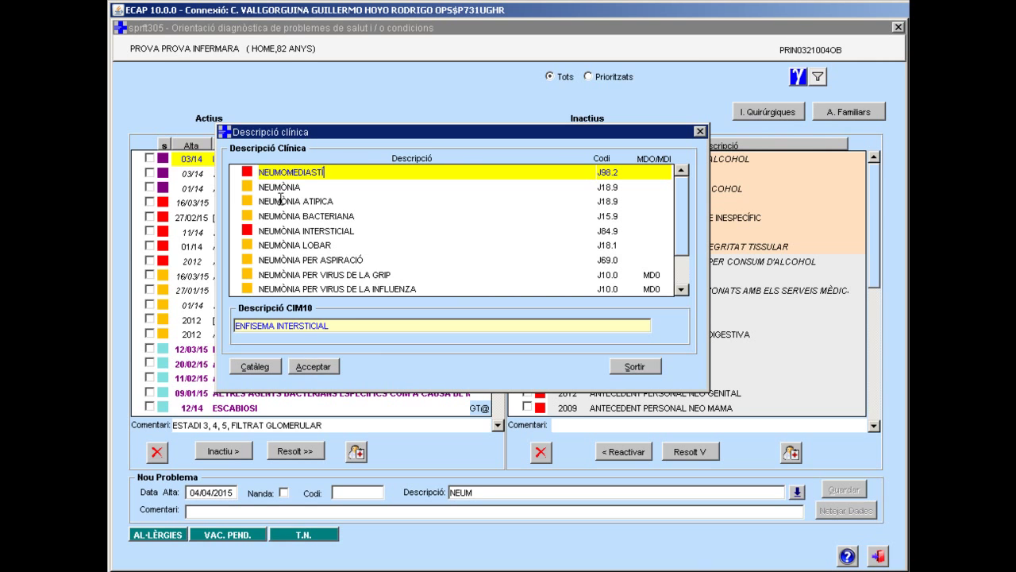
{"action": "left_click", "coordinate": [274, 188]}
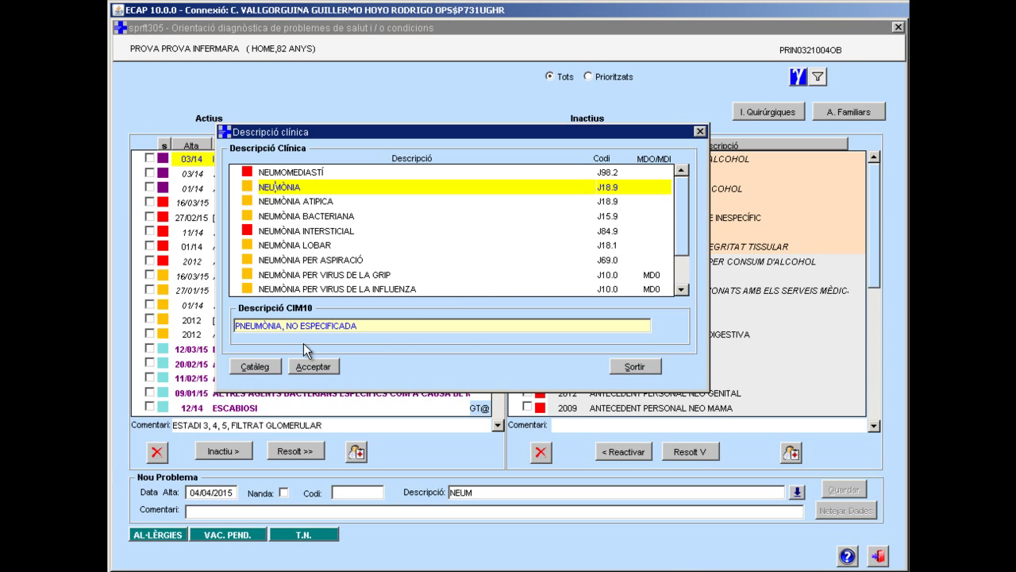
{"action": "left_click", "coordinate": [312, 366]}
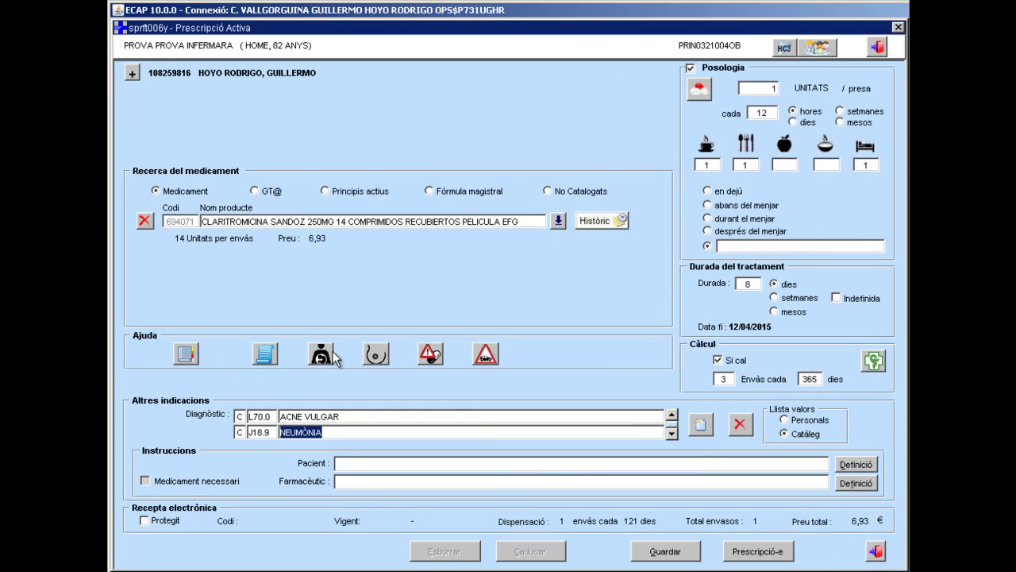
Enter the patient instruction "segun pauta anexa,si tiene alergia no lo tomeklsmkaJM"
{"action": "left_click", "coordinate": [361, 463]}
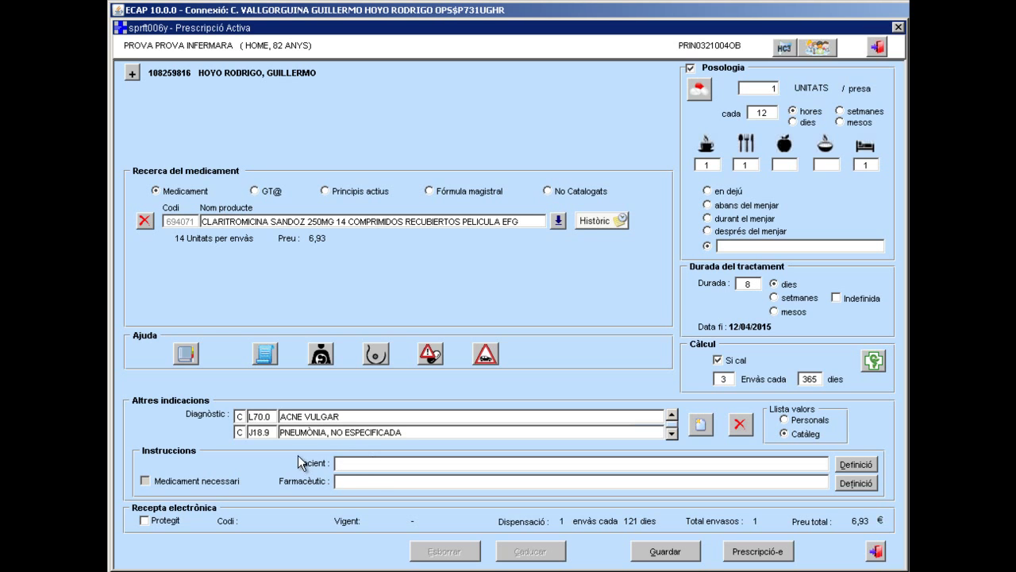
{"action": "type", "text": "segun pauta anexa,si tiene alerg"}
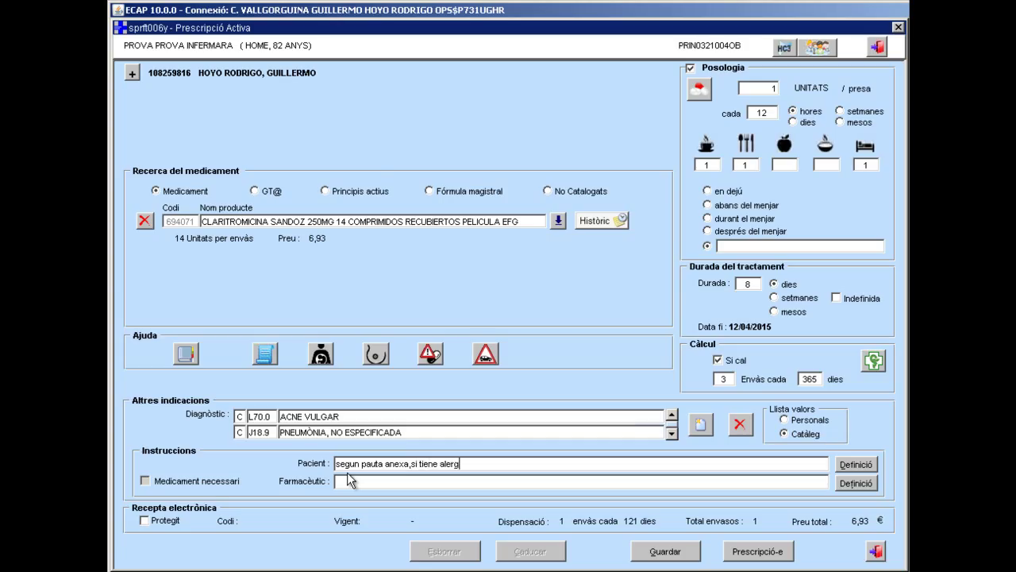
{"action": "type", "text": "ia no lo tomeklsmkaJM"}
Enter the pharmacist instruction "NO DISPENSAR SIN RECETA"
{"action": "left_click", "coordinate": [351, 476]}
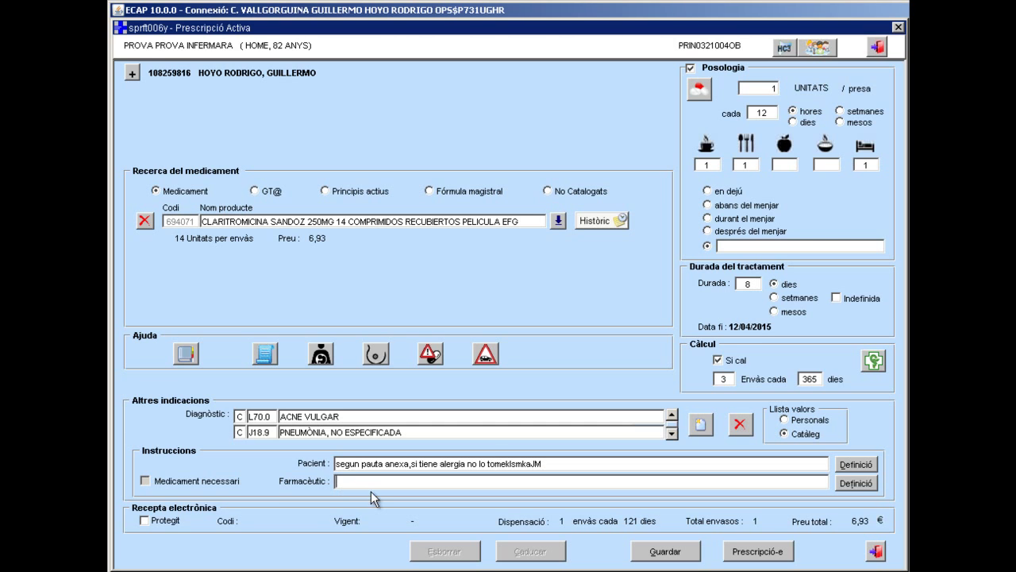
{"action": "type", "text": "NO DISPENSAR SIN REFETA"}
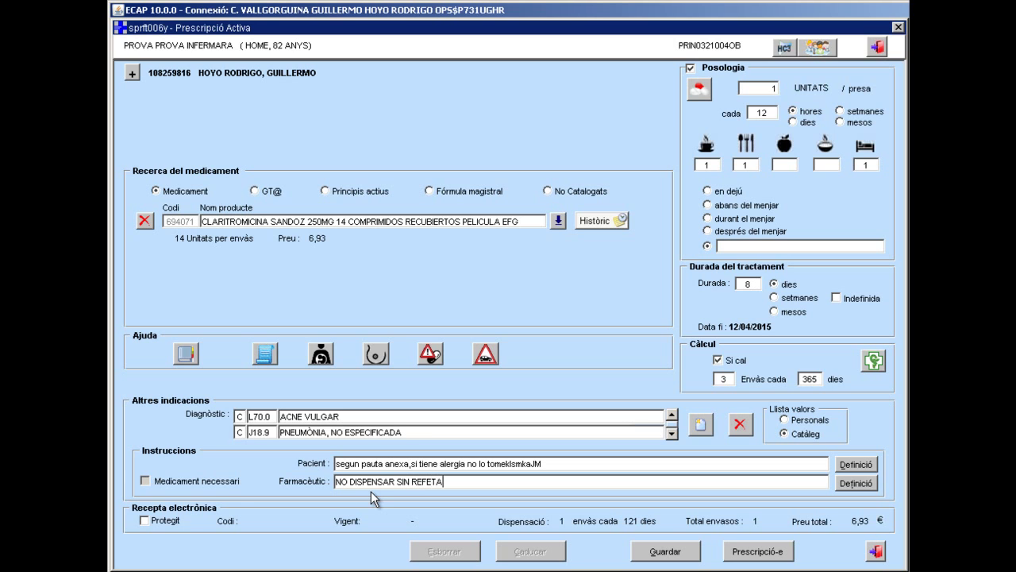
{"action": "key", "text": "BackSpace"}
{"action": "key", "text": "BackSpace"}
{"action": "key", "text": "BackSpace"}
{"action": "key", "text": "BackSpace"}
Replace the instructions with the predefined texts "Prendre fins millora." for the patient and "Si us plau, no canviï el producte prescrit." for the pharmacist
{"action": "left_click", "coordinate": [855, 464]}
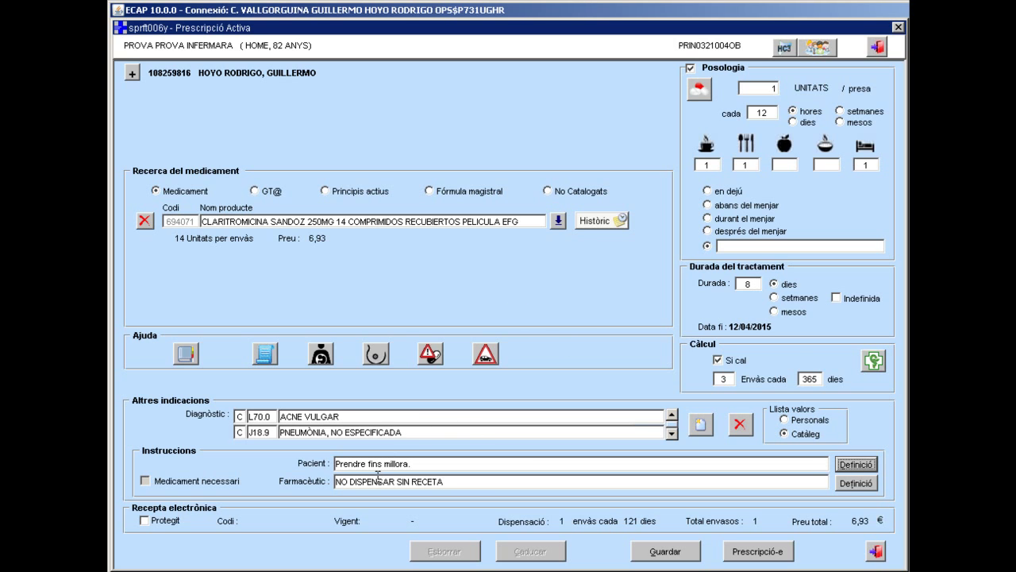
{"action": "left_click", "coordinate": [856, 482]}
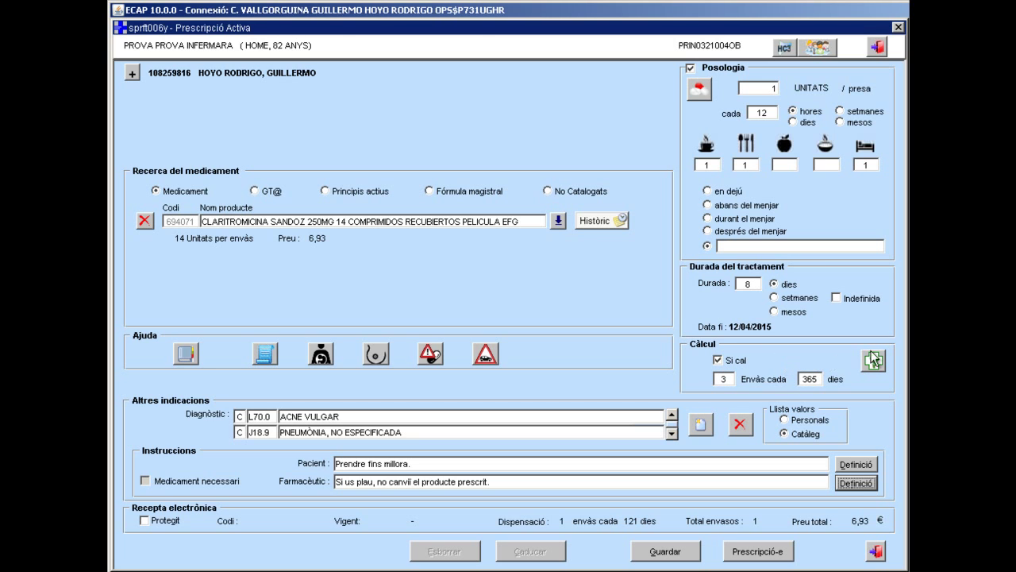
Consult the patient's pharmacotherapeutic history and the prescribing doctor's list of centres, closing each view
{"action": "left_click", "coordinate": [875, 360]}
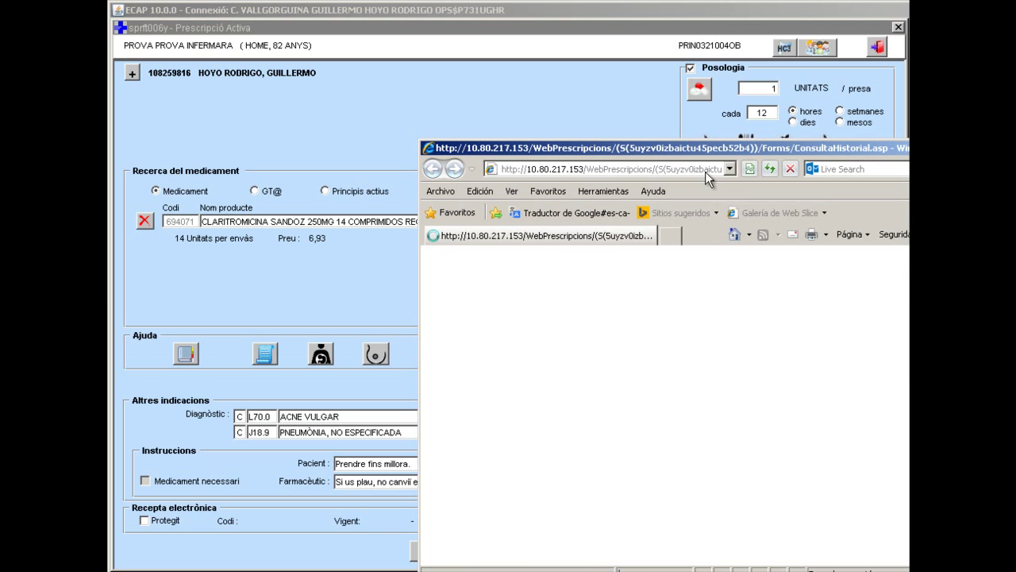
{"action": "double_click", "coordinate": [686, 149]}
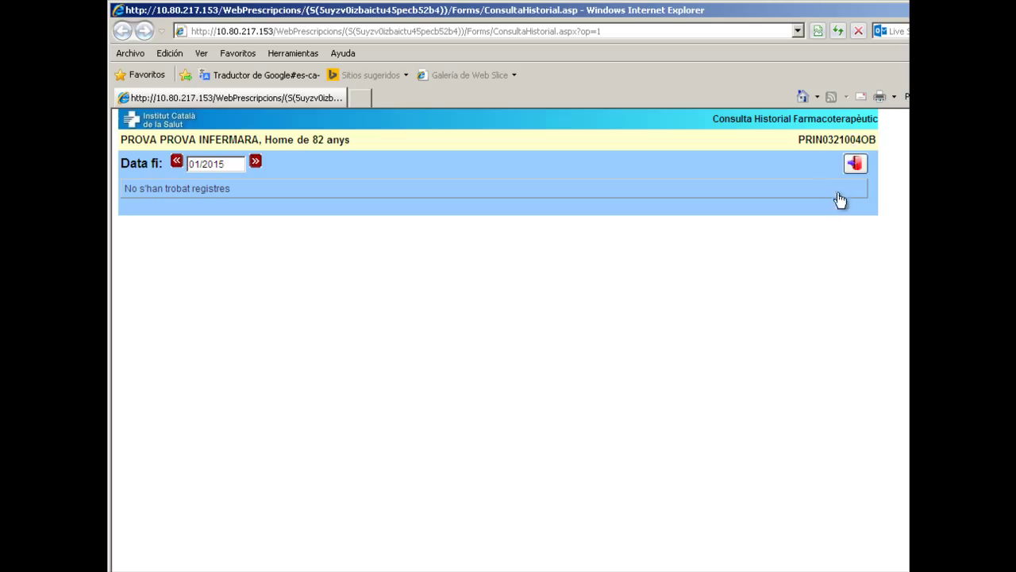
{"action": "left_click", "coordinate": [847, 169]}
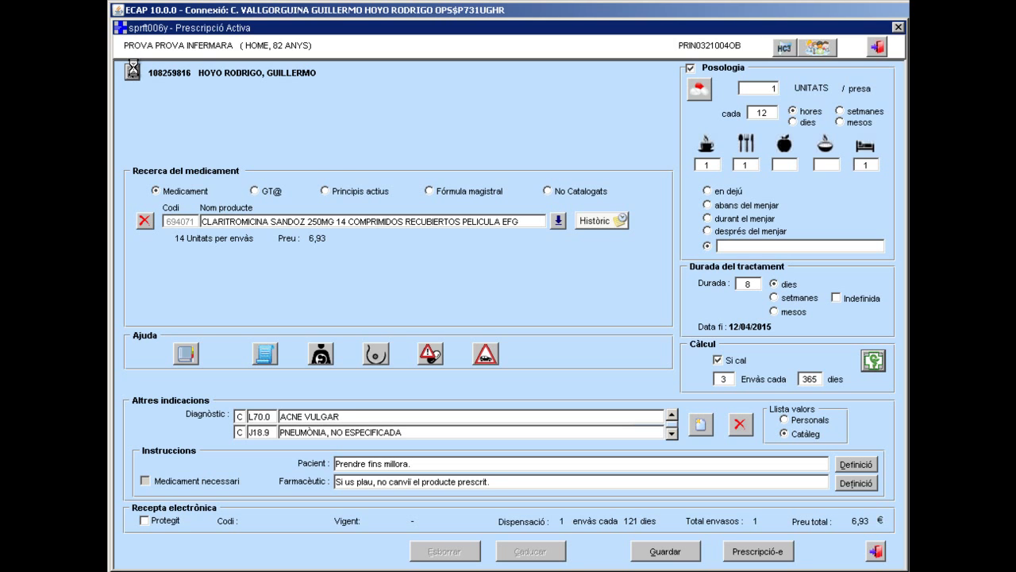
{"action": "left_click", "coordinate": [132, 73]}
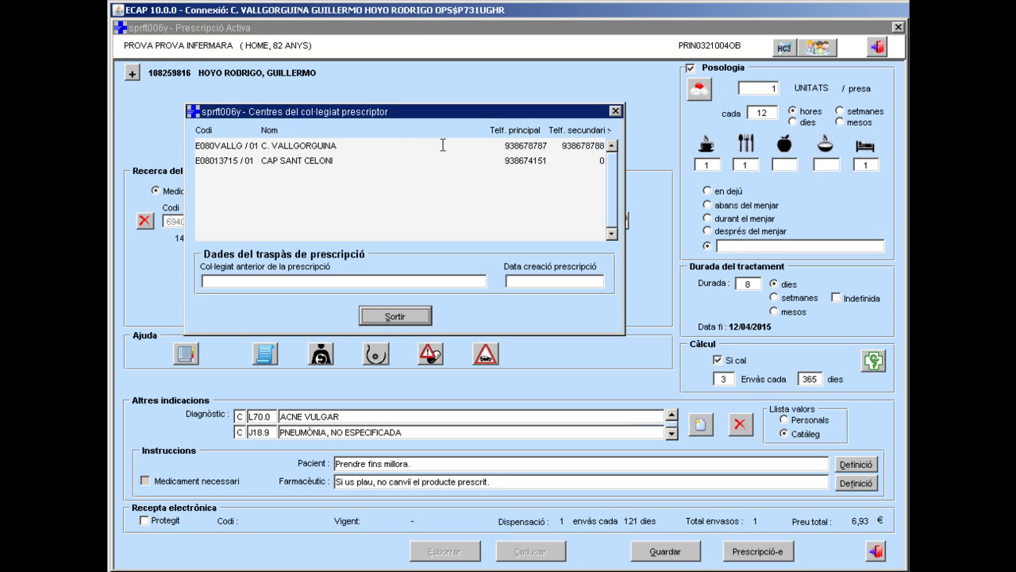
{"action": "left_click", "coordinate": [395, 316]}
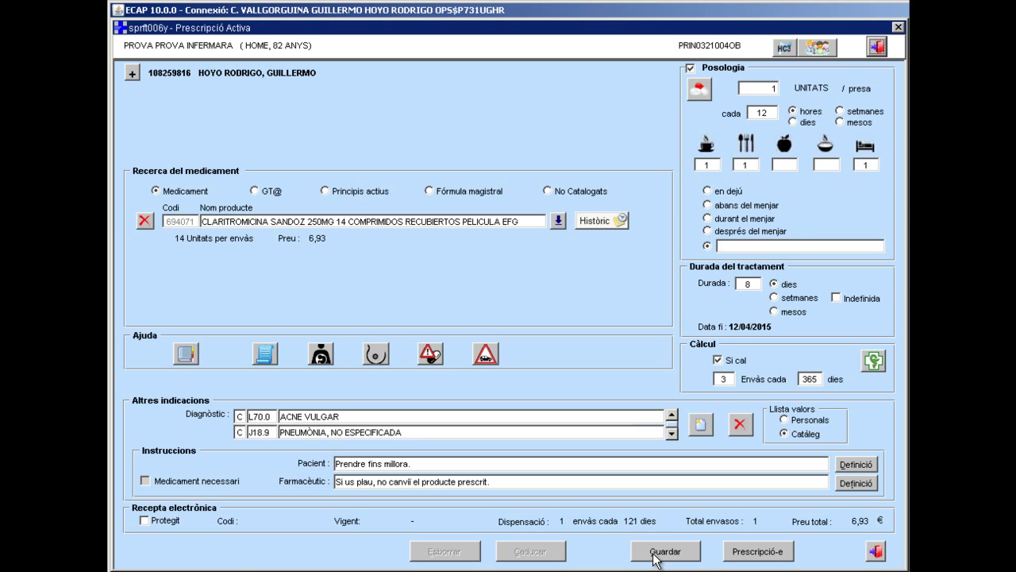
Submit the clarithromycin prescription as an electronic prescription and acknowledge the notice
{"action": "left_click", "coordinate": [729, 551]}
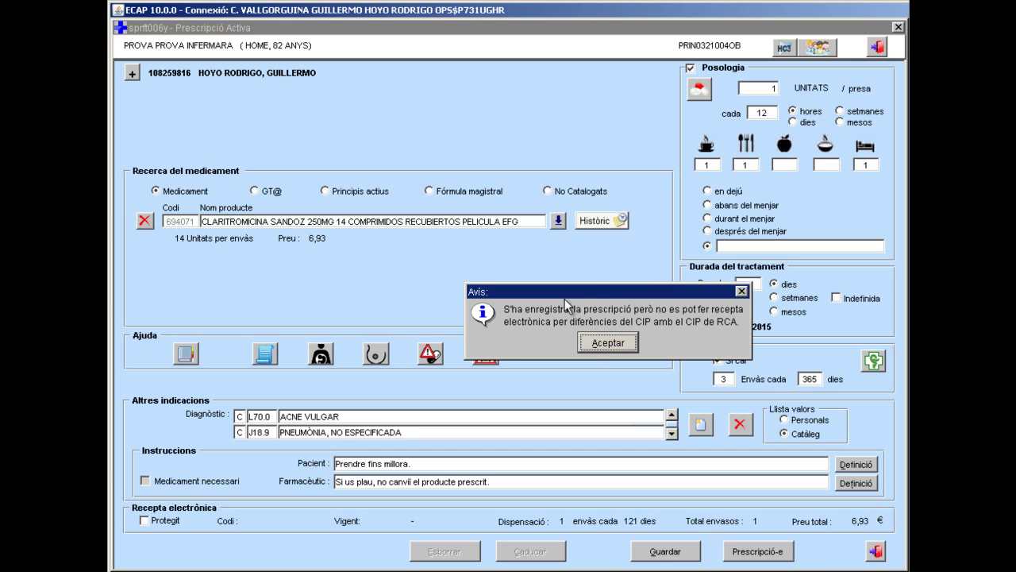
{"action": "left_click", "coordinate": [606, 343]}
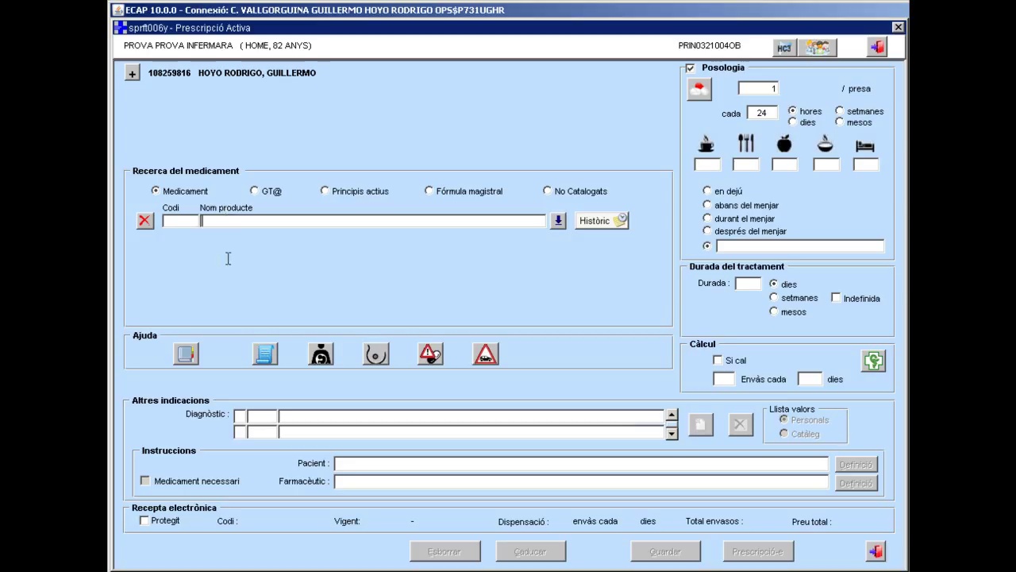
Start a prescription for ENALAPRIL BELMAC 5MG 60 COMPRIMIDOS EFG, continuing past the Prefaseg alerts, with an indefinite treatment duration
{"action": "type", "text": "ENALAP"}
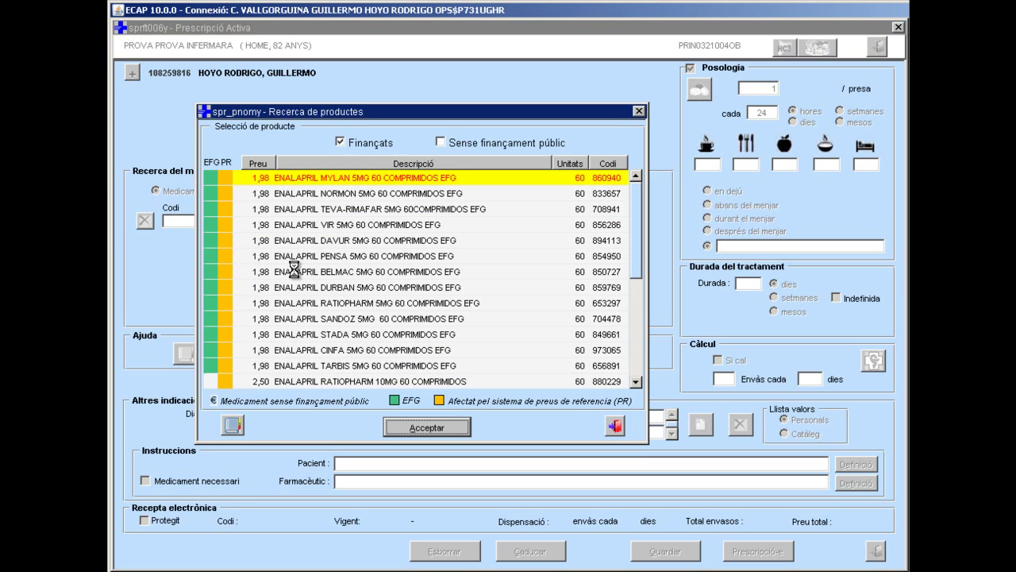
{"action": "left_click", "coordinate": [294, 270]}
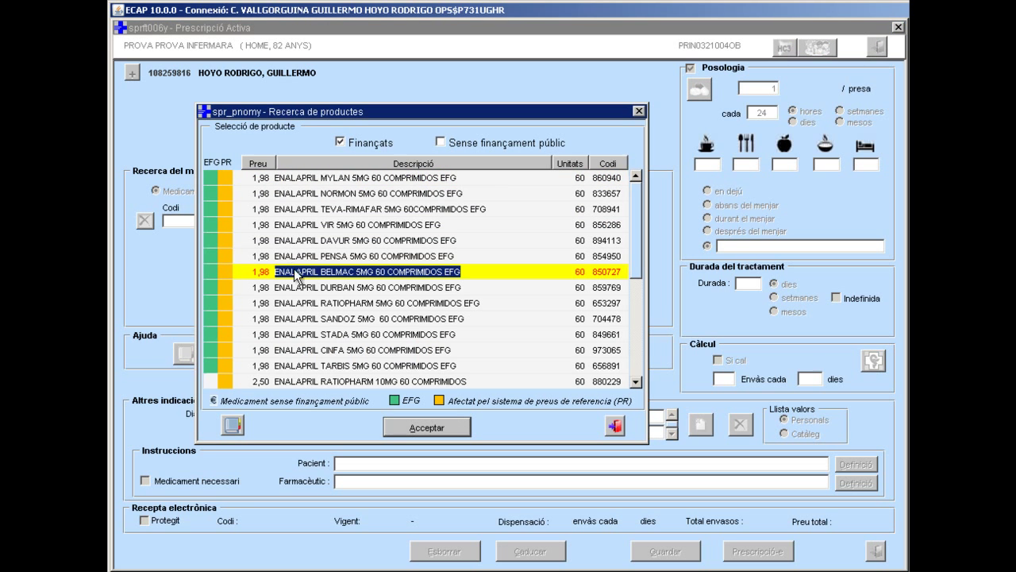
{"action": "left_click", "coordinate": [409, 429]}
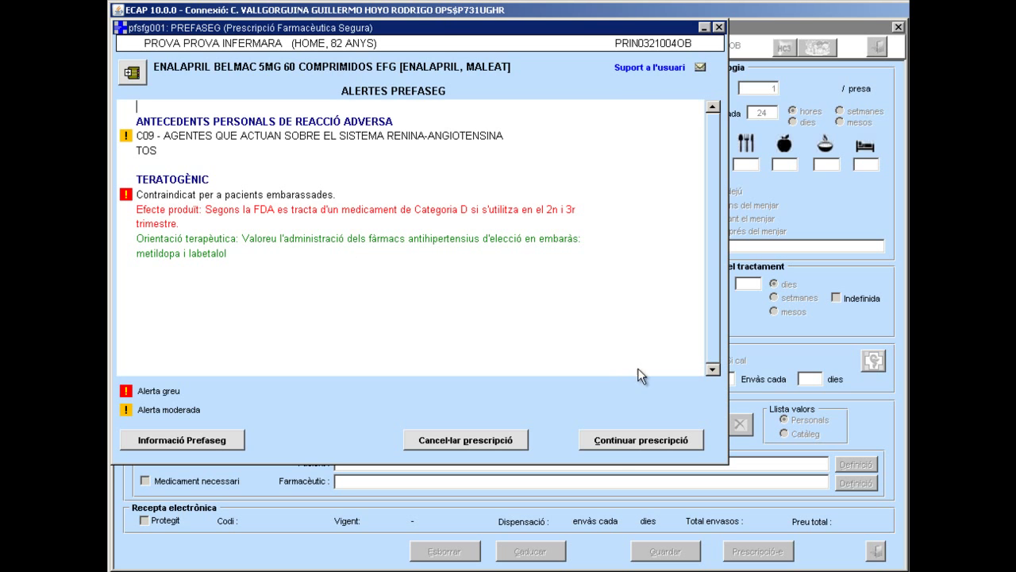
{"action": "left_click", "coordinate": [610, 439]}
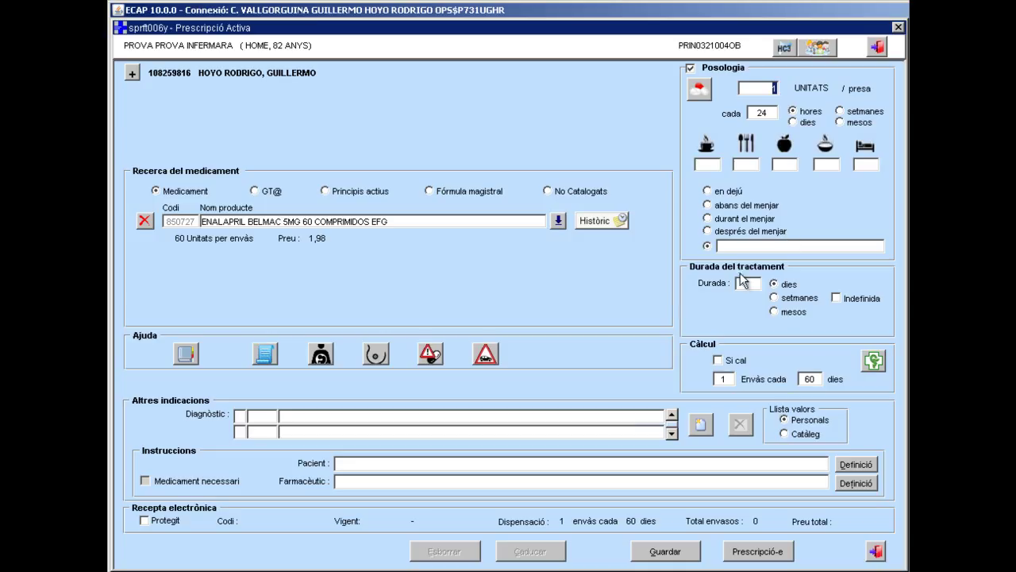
{"action": "left_click", "coordinate": [839, 298]}
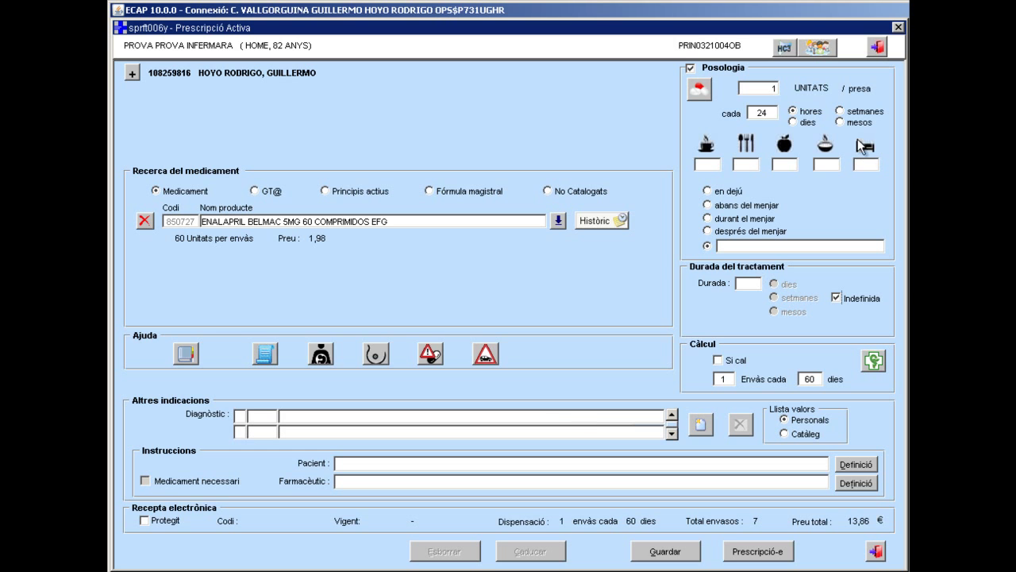
Leave the unsaved enalapril prescription and close the medication plan to return to the user search
{"action": "left_click", "coordinate": [876, 47]}
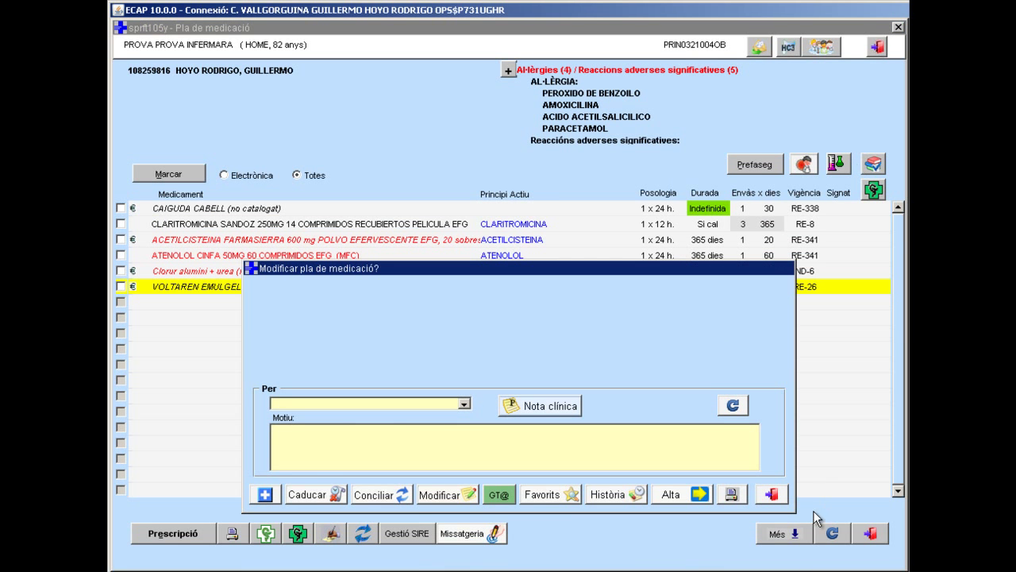
{"action": "left_click", "coordinate": [774, 494]}
{"action": "left_click", "coordinate": [873, 534]}
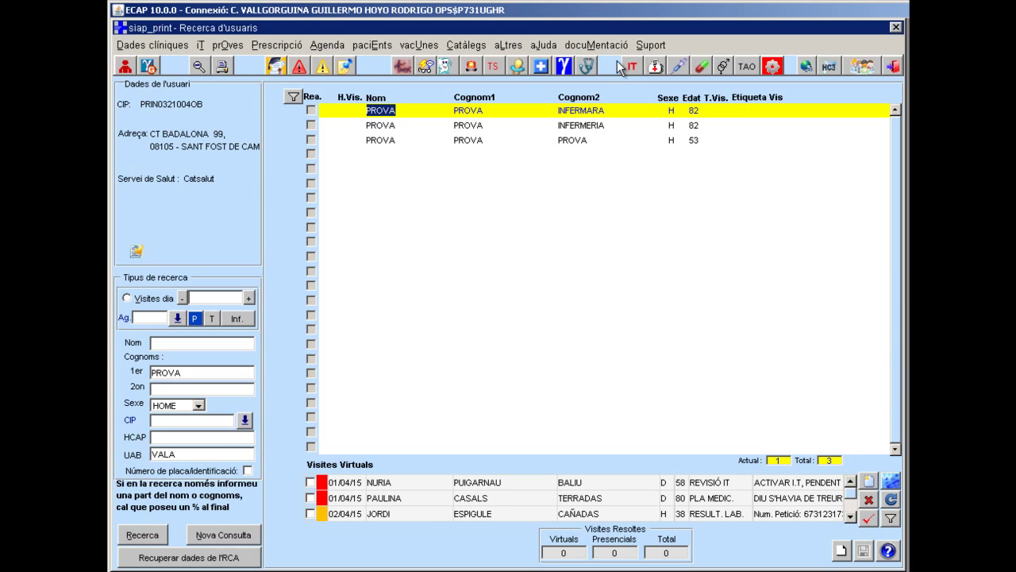
Select the active problem HTA in the patient's note entry and open the medication plan from there
{"action": "left_click", "coordinate": [586, 66]}
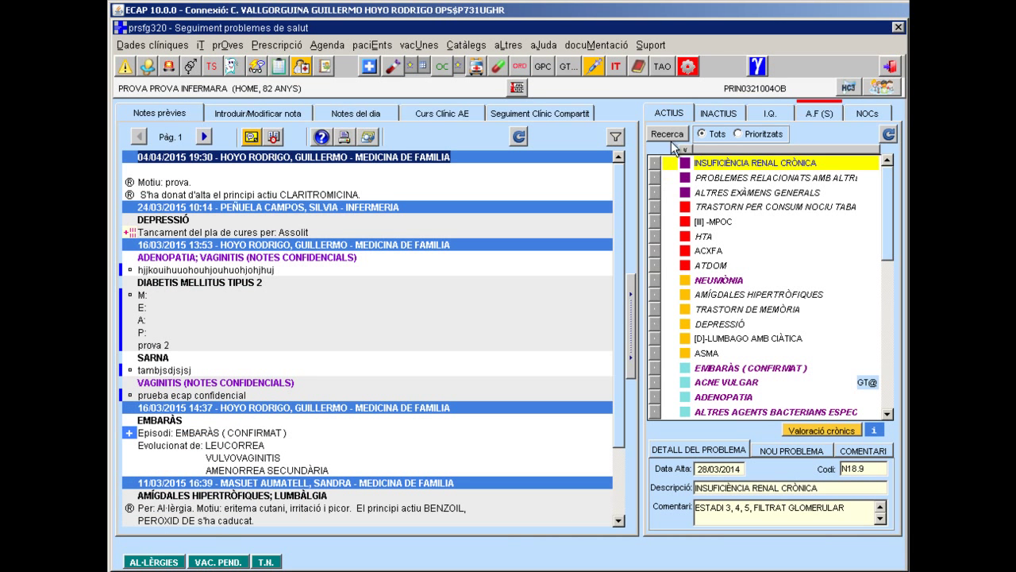
{"action": "left_click", "coordinate": [257, 115]}
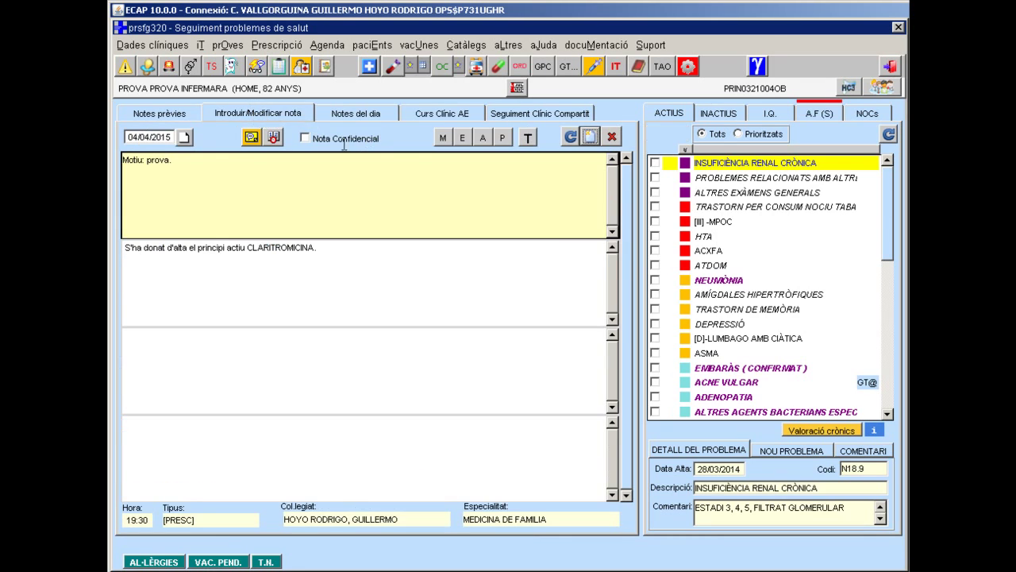
{"action": "left_click", "coordinate": [655, 236]}
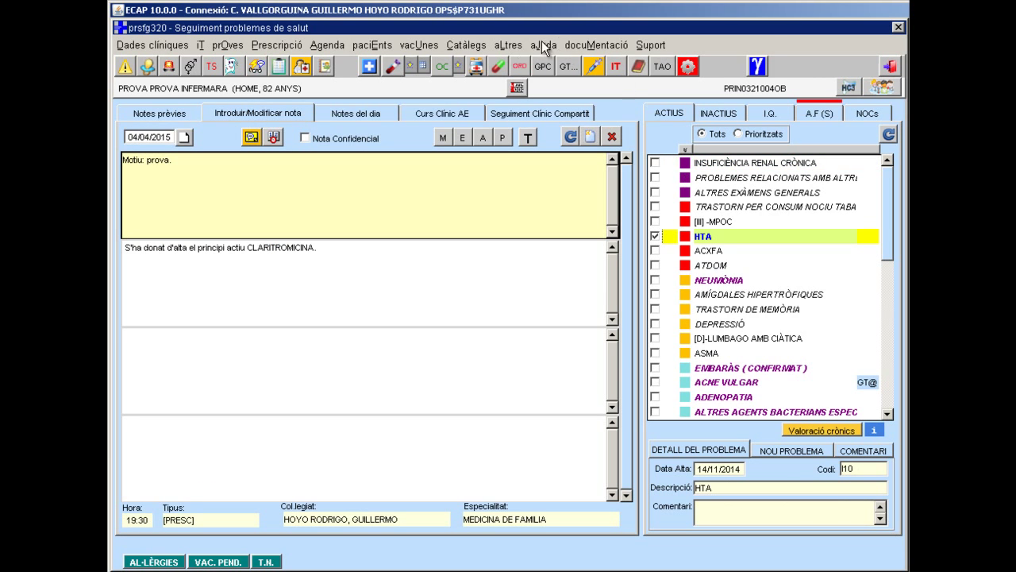
{"action": "left_click", "coordinate": [499, 66]}
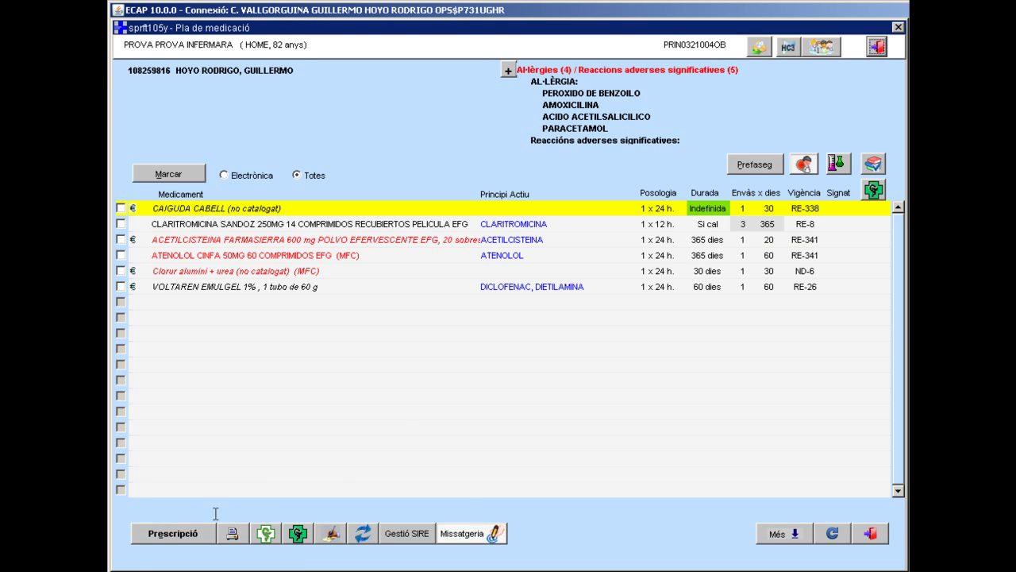
Start a new prescription for ENALAPRIL PENSA 5MG 60 COMPRIMIDOS EFG, continuing past the Prefaseg alerts
{"action": "left_click", "coordinate": [179, 532]}
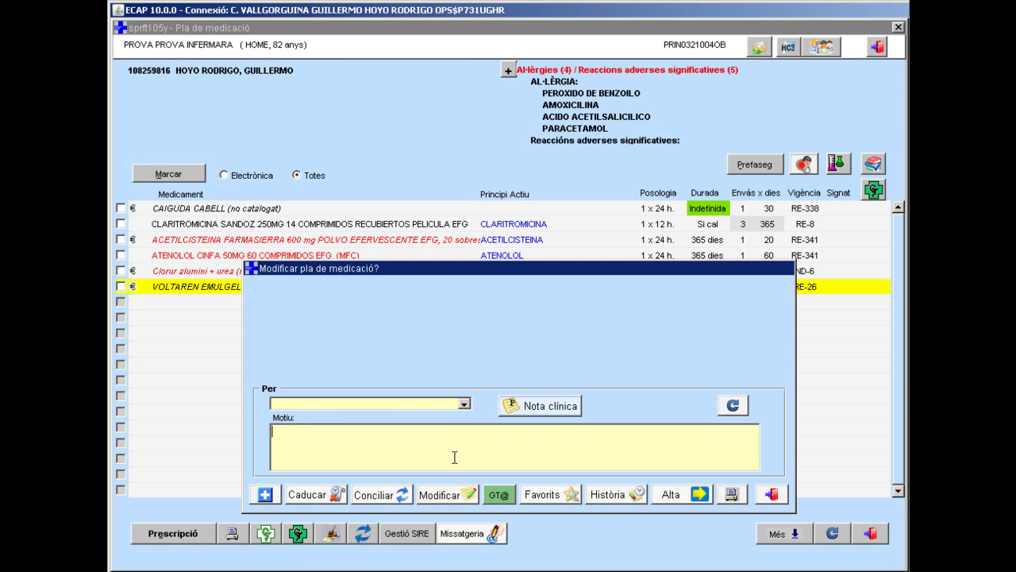
{"action": "left_click", "coordinate": [672, 496]}
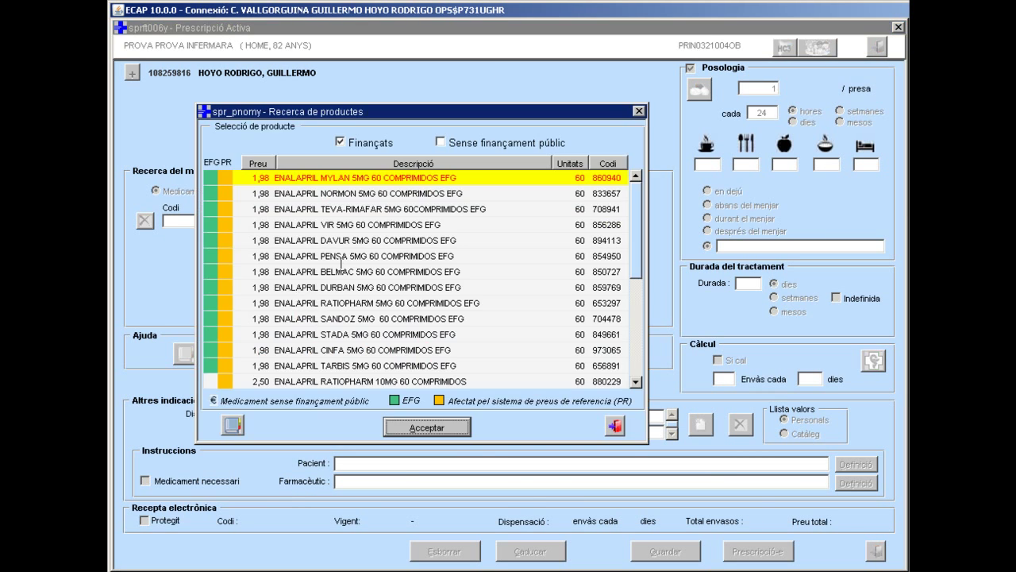
{"action": "left_click", "coordinate": [319, 255]}
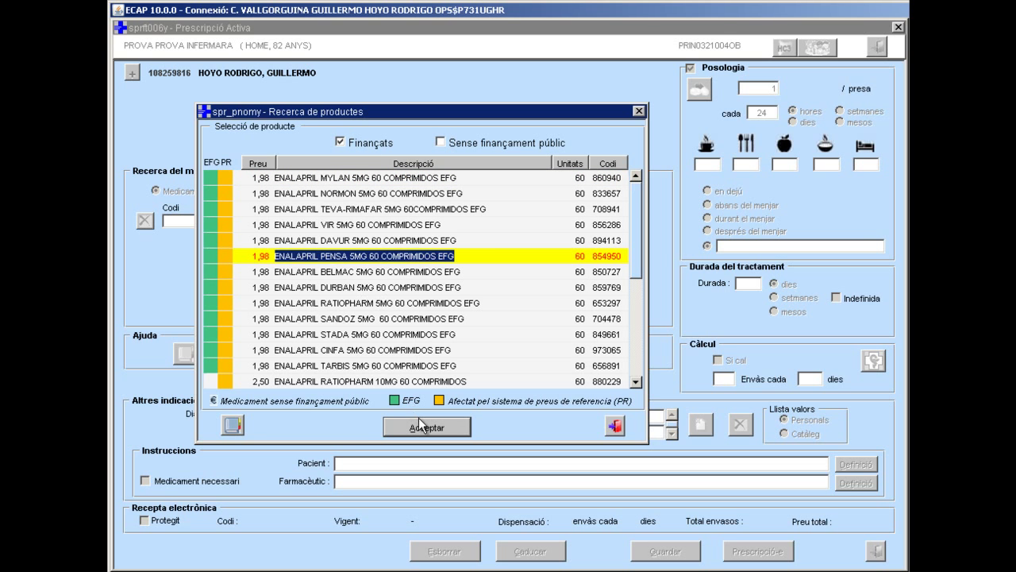
{"action": "left_click", "coordinate": [414, 422]}
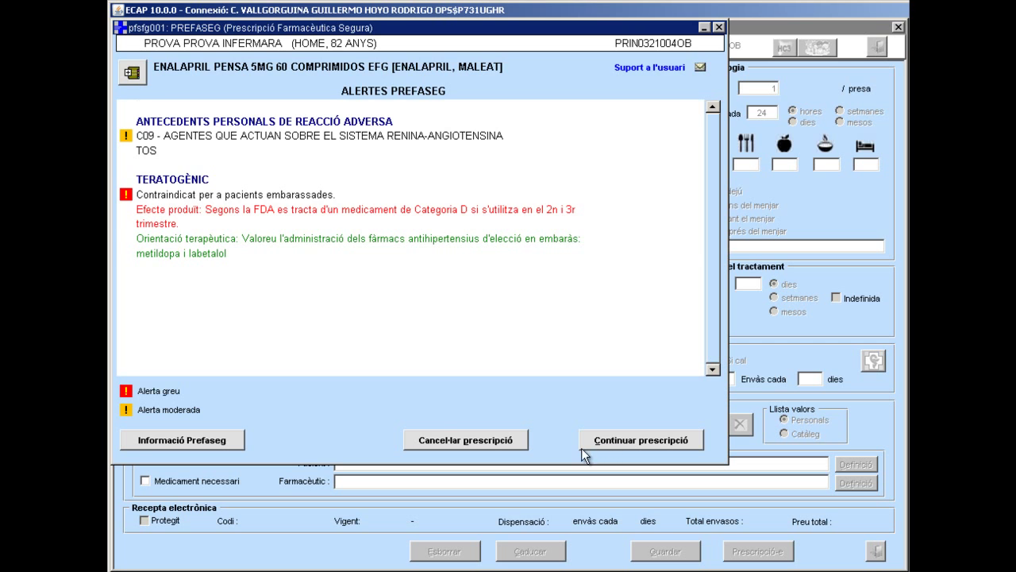
{"action": "left_click", "coordinate": [596, 440]}
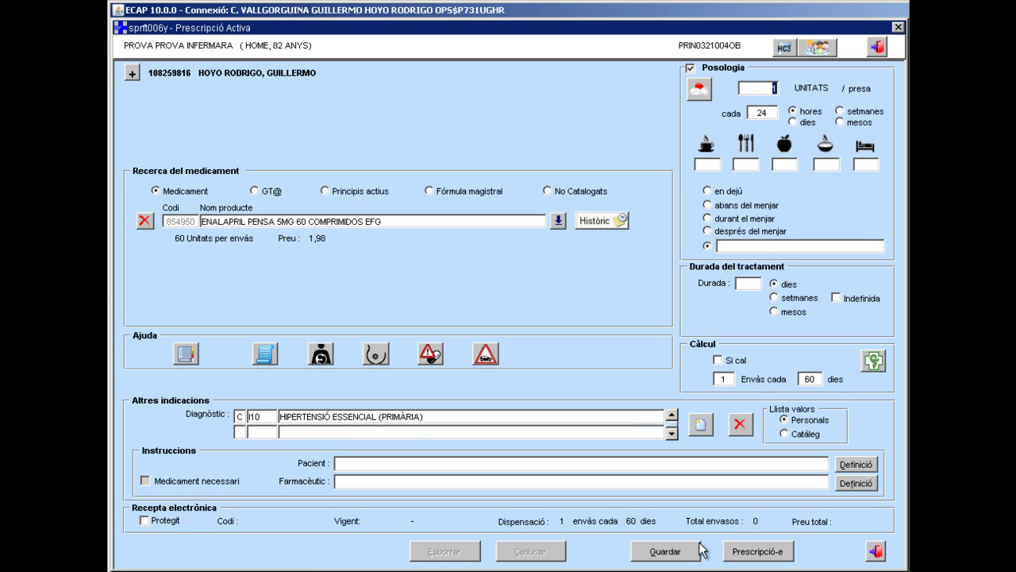
Submit the enalapril prescription as an electronic prescription, acknowledge the notice and return to the medication plan
{"action": "left_click", "coordinate": [774, 550]}
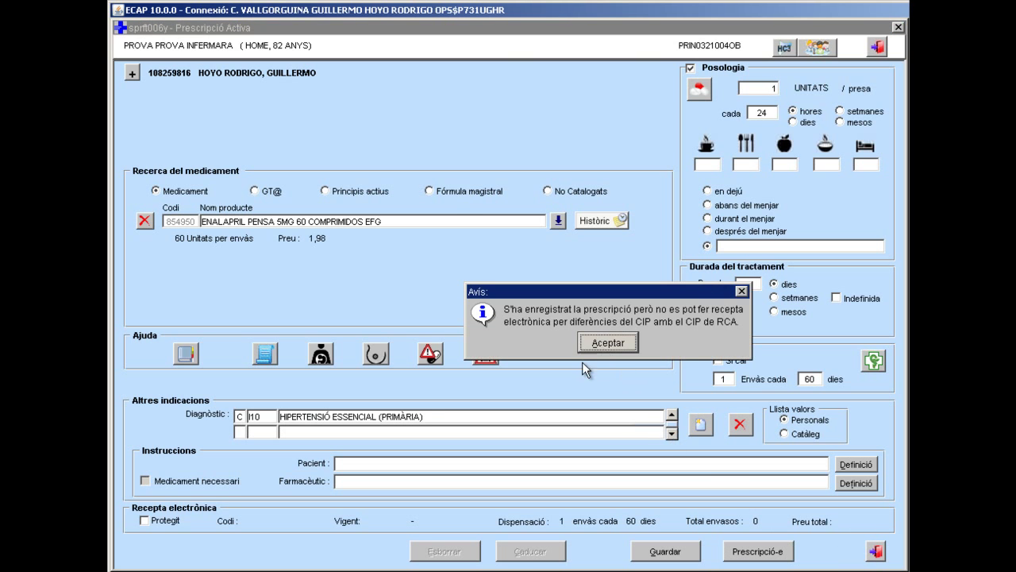
{"action": "left_click", "coordinate": [608, 342]}
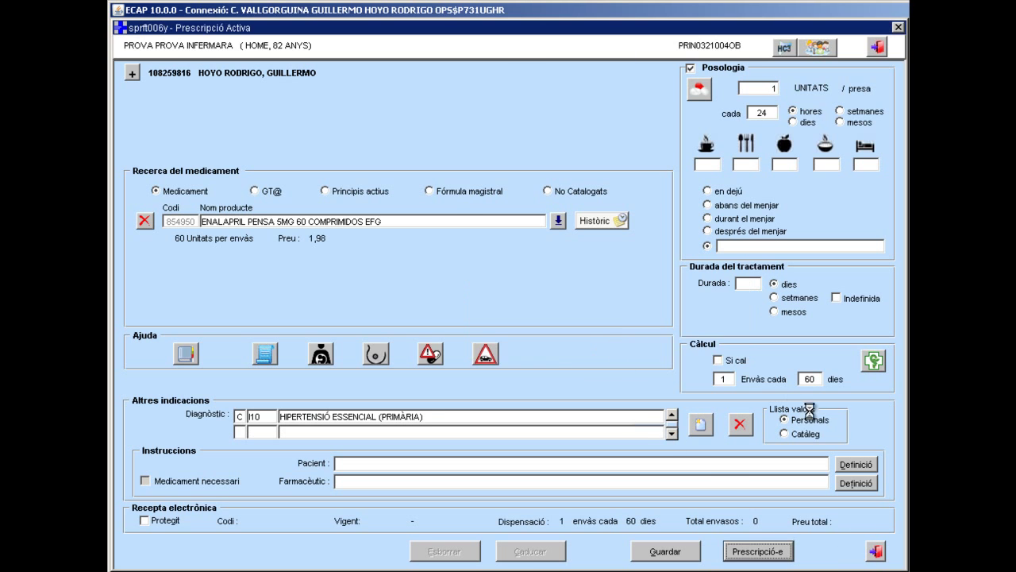
{"action": "left_click", "coordinate": [875, 551]}
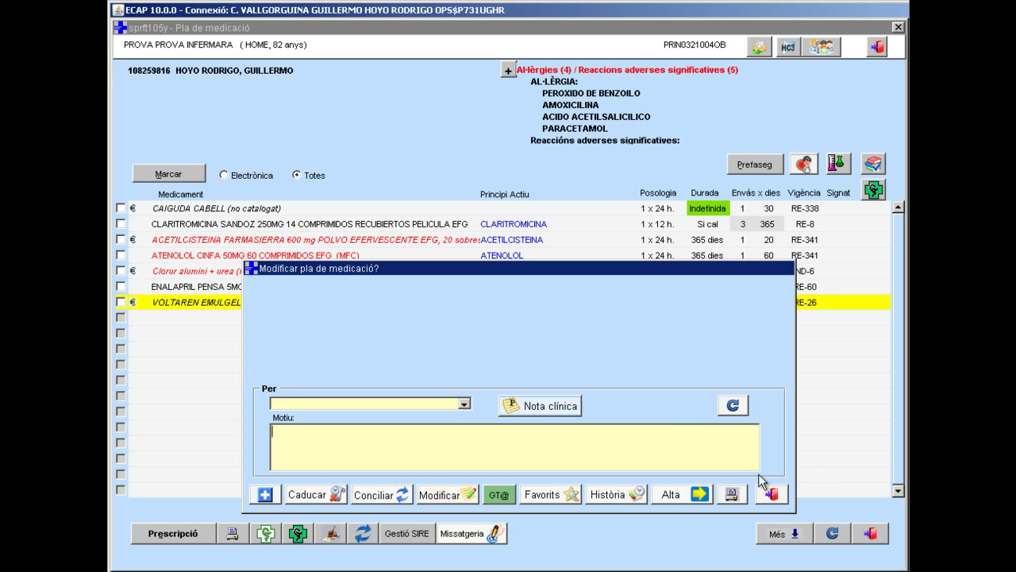
{"action": "left_click", "coordinate": [772, 493]}
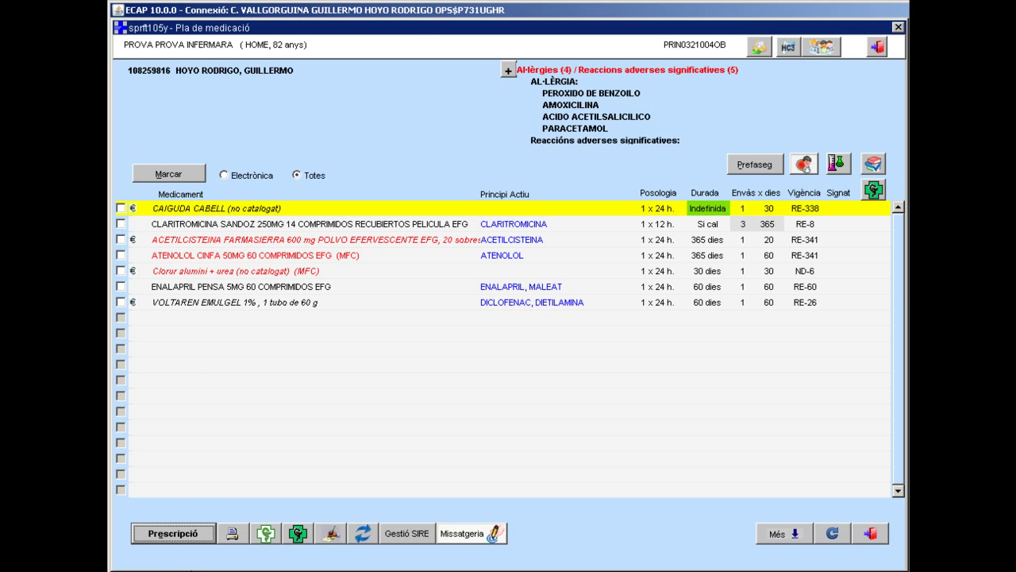
Examine the patient's recent prescription history from a new prescription, including its ordering by description and by prescription end date
{"action": "left_click", "coordinate": [169, 535]}
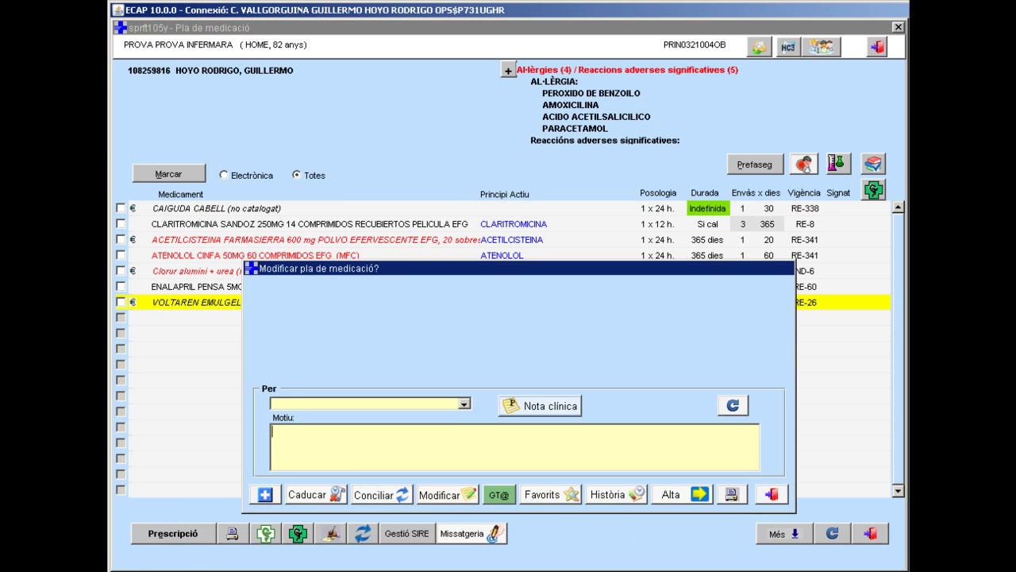
{"action": "left_click", "coordinate": [672, 493]}
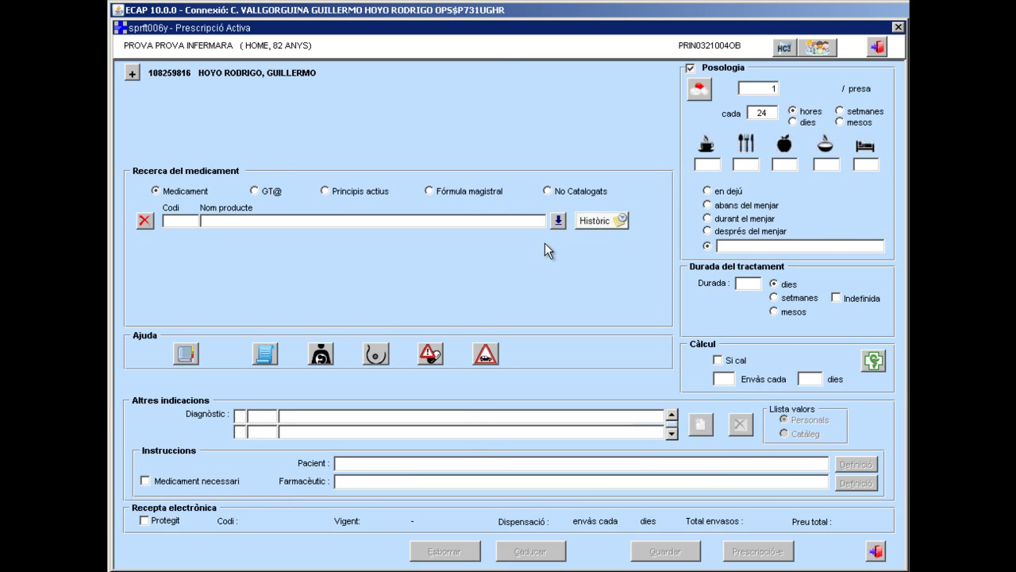
{"action": "left_click", "coordinate": [587, 220]}
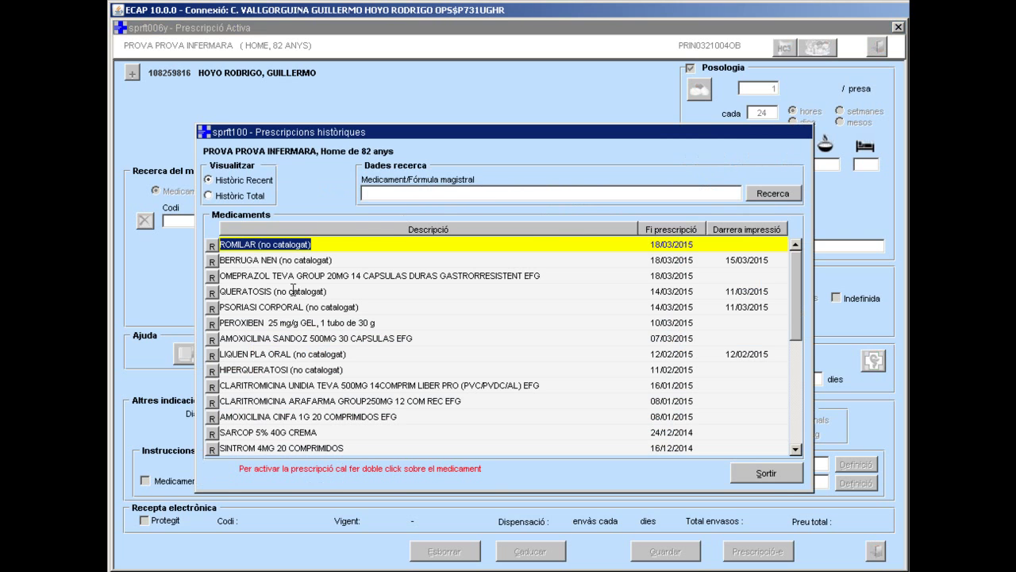
{"action": "scroll", "coordinate": [270, 357], "scroll_direction": "down", "scroll_amount": 2}
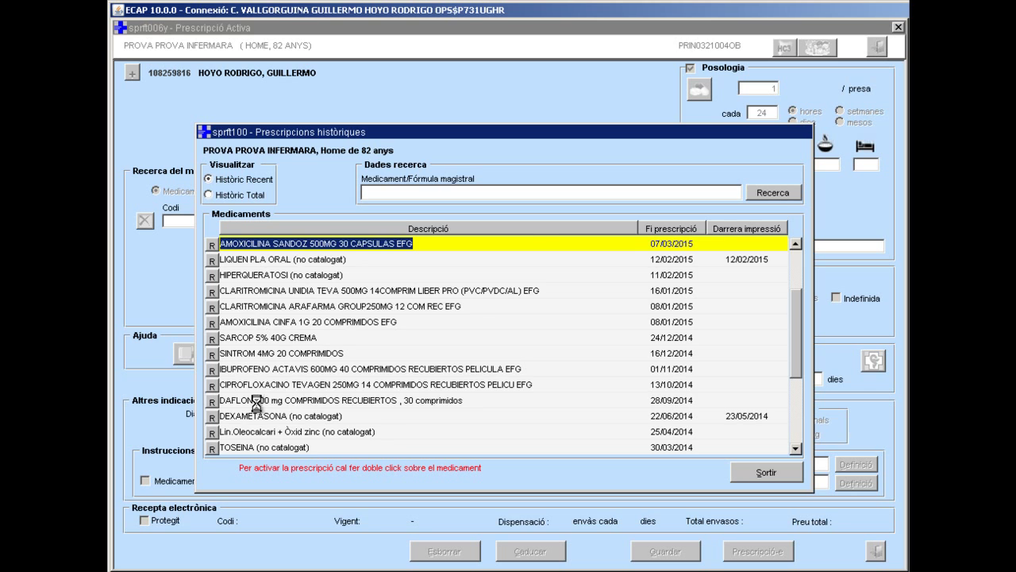
{"action": "scroll", "coordinate": [257, 427], "scroll_direction": "down", "scroll_amount": 1}
{"action": "scroll", "coordinate": [250, 371], "scroll_direction": "down", "scroll_amount": 1}
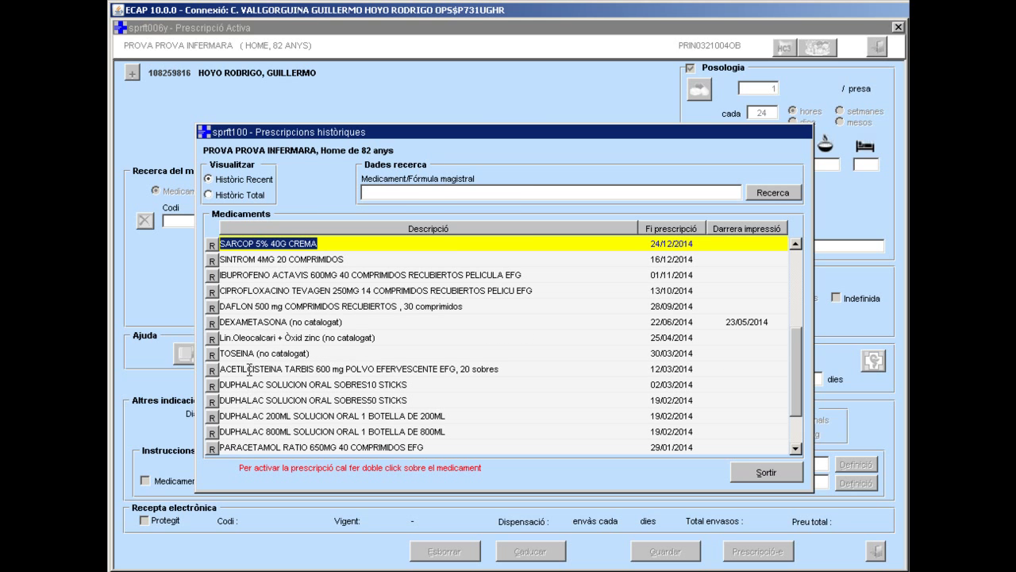
{"action": "left_click", "coordinate": [362, 227]}
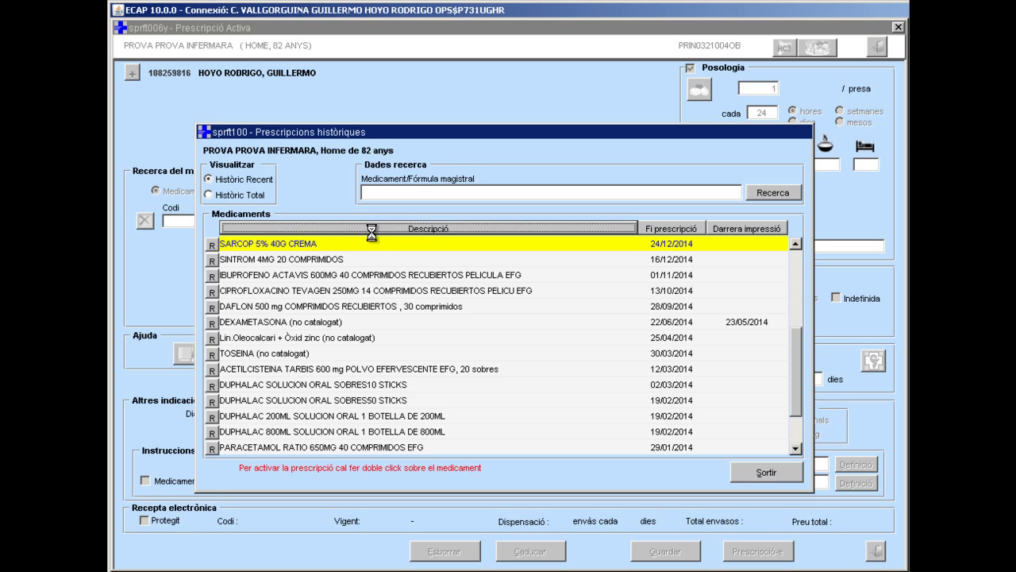
{"action": "left_click", "coordinate": [659, 228]}
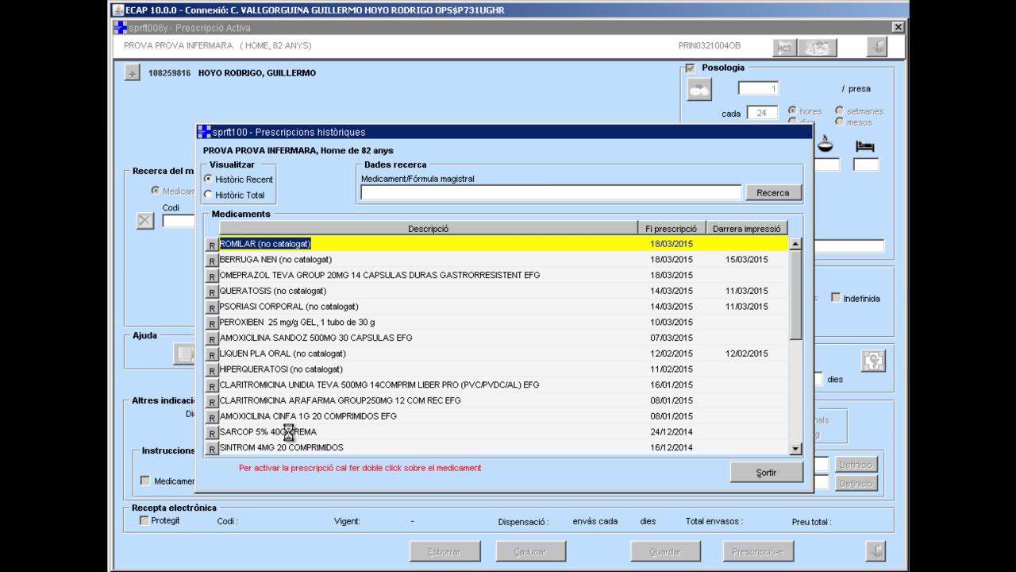
{"action": "scroll", "coordinate": [288, 437], "scroll_direction": "down", "scroll_amount": 1}
{"action": "scroll", "coordinate": [280, 441], "scroll_direction": "down", "scroll_amount": 1}
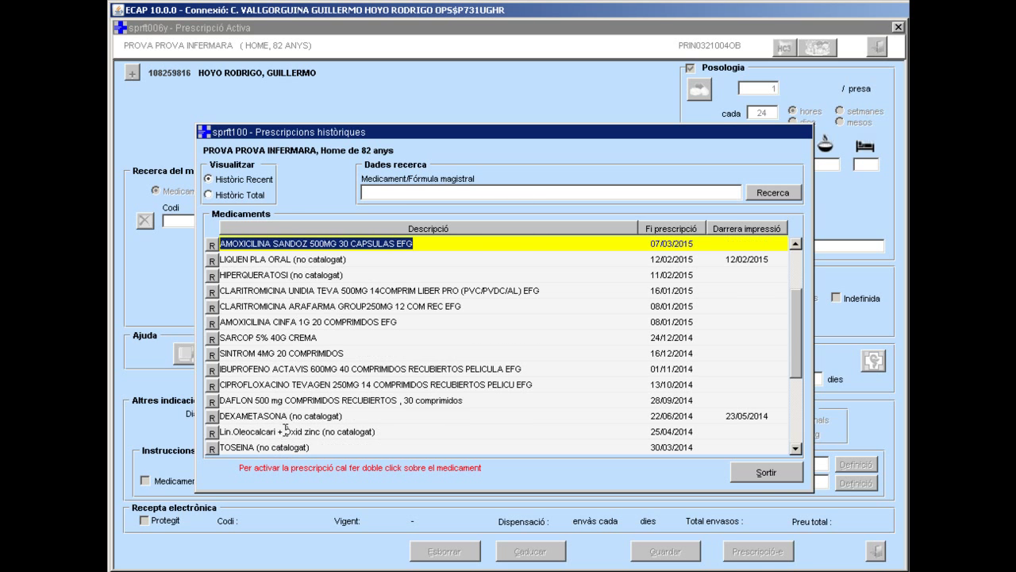
Start a prescription from the historical IBUPROFENO ACTAVIS 600MG 40 COMPRIMIDOS entry, continue past the Prefaseg alerts, and leave it unsaved
{"action": "left_click", "coordinate": [280, 386]}
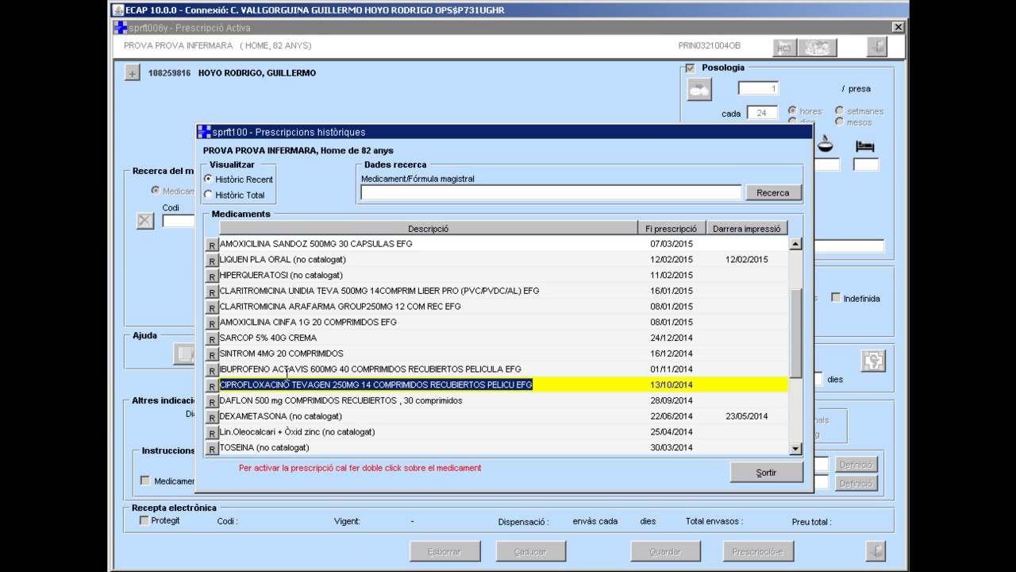
{"action": "left_click", "coordinate": [386, 370]}
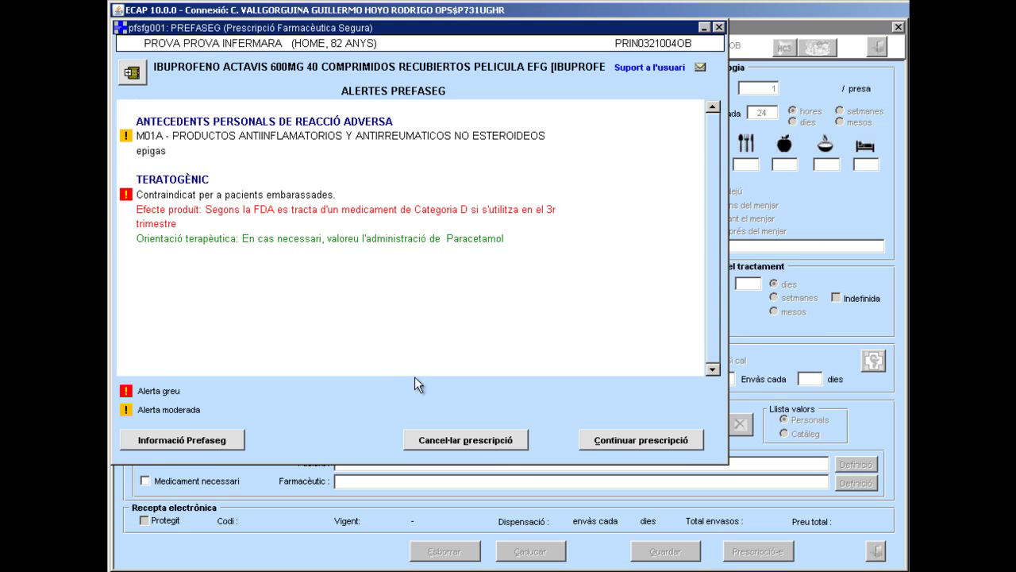
{"action": "left_click", "coordinate": [651, 439]}
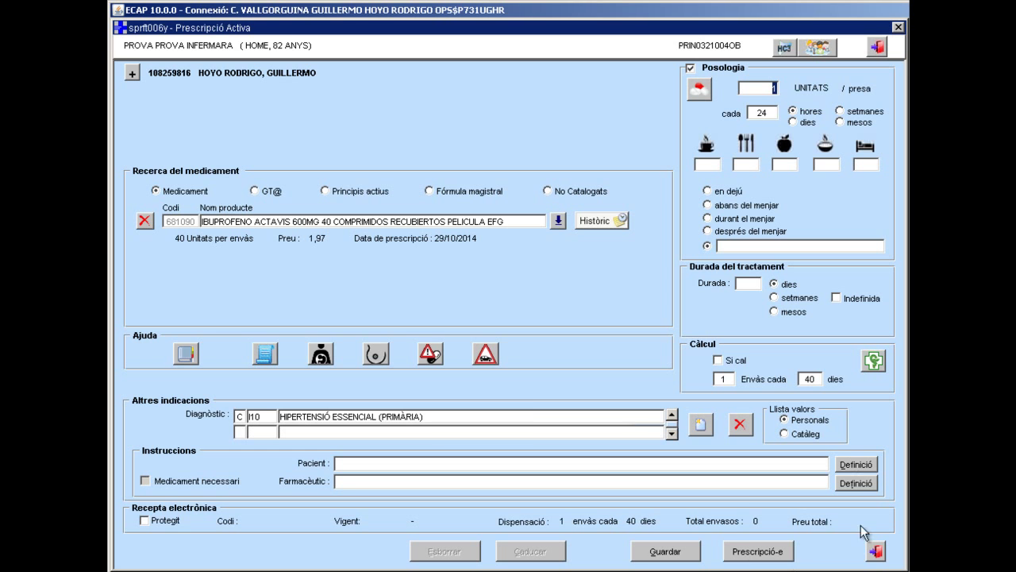
{"action": "left_click", "coordinate": [879, 552]}
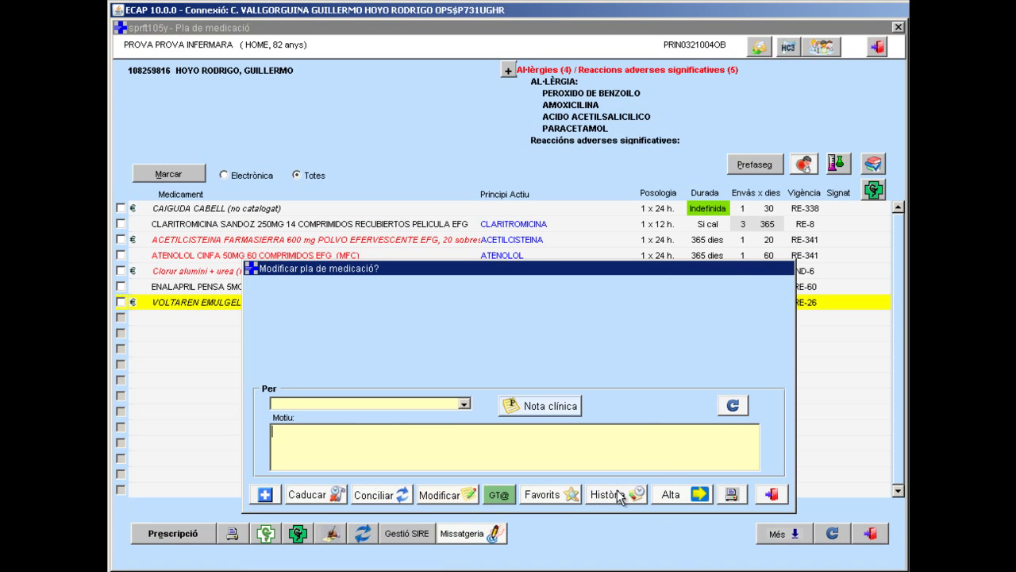
Reactivate AMOXICILINA SANDOZ 500MG 30 CAPSULAS EFG from the prescription history, continuing past the Prefaseg alerts
{"action": "left_click", "coordinate": [700, 494]}
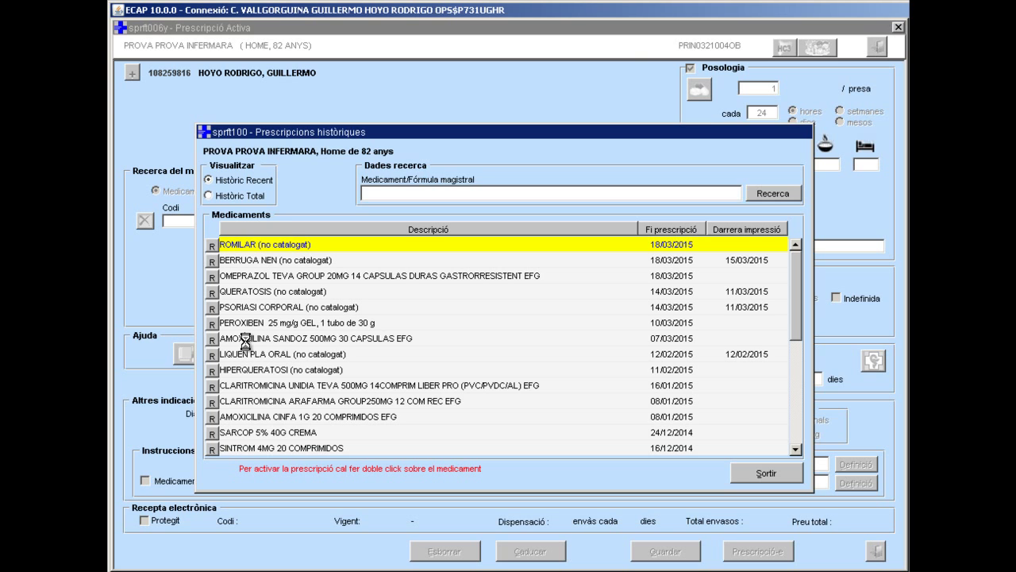
{"action": "double_click", "coordinate": [246, 338]}
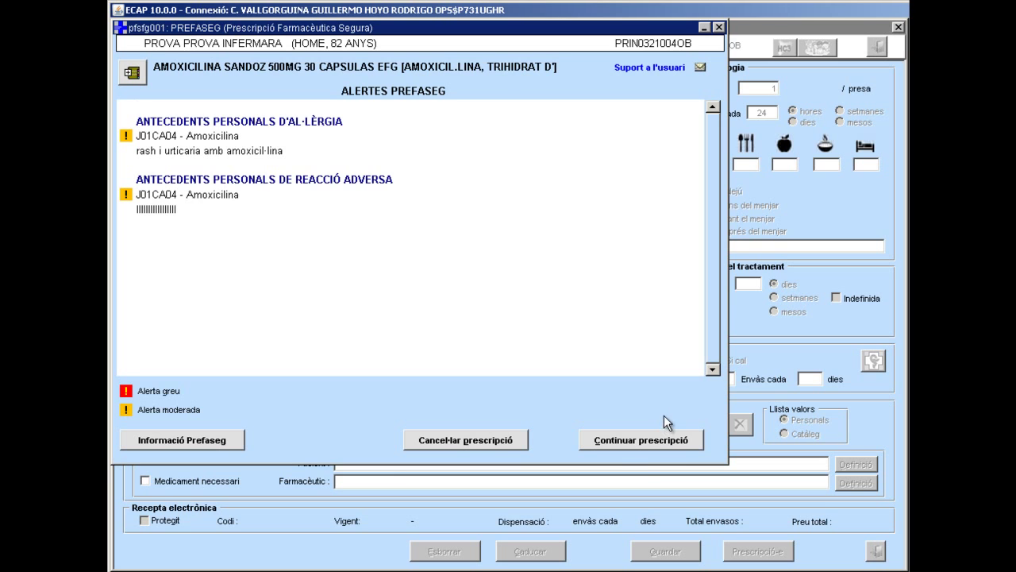
{"action": "left_click", "coordinate": [613, 440]}
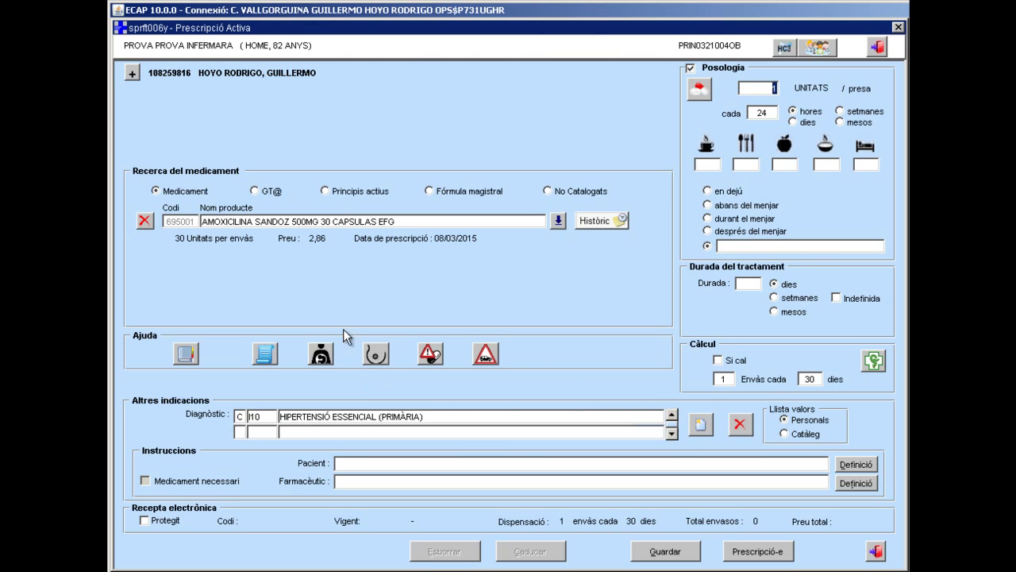
Set the amoxicillin treatment duration to 7 days, submit it as an electronic prescription, acknowledge the notice and close the form
{"action": "left_click", "coordinate": [749, 281]}
{"action": "type", "text": "7"}
{"action": "left_click", "coordinate": [736, 552]}
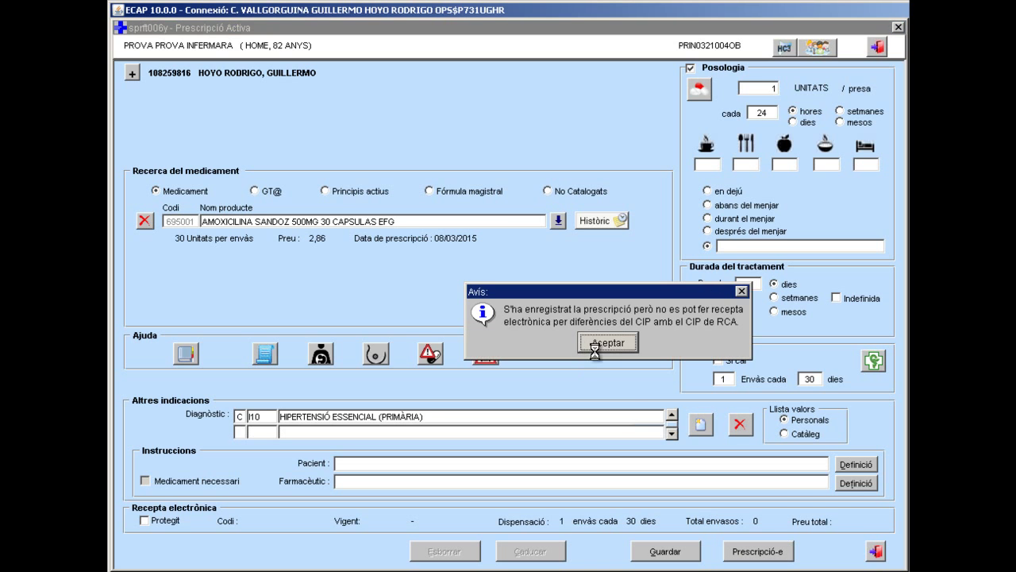
{"action": "left_click", "coordinate": [594, 343]}
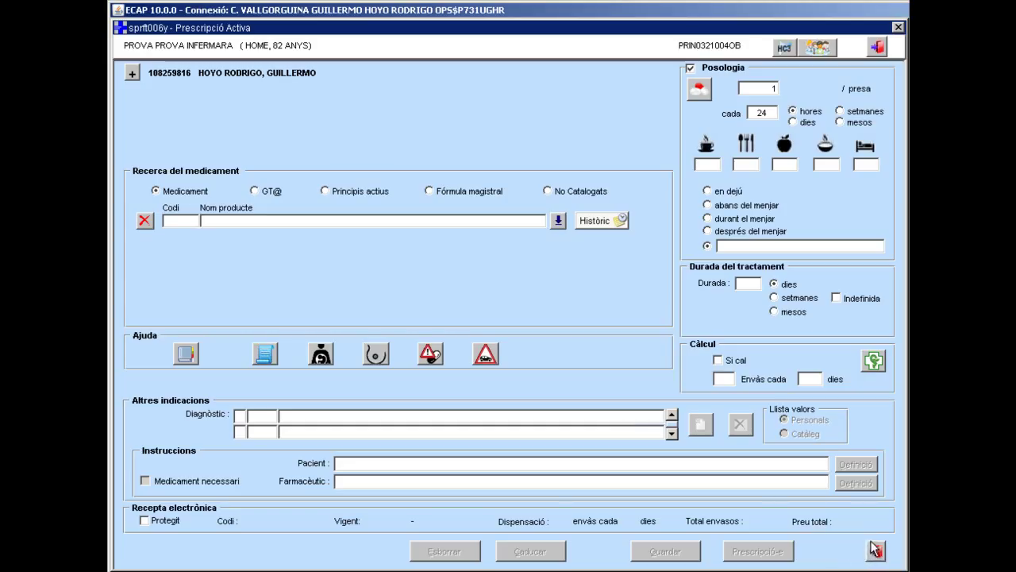
{"action": "left_click", "coordinate": [872, 549]}
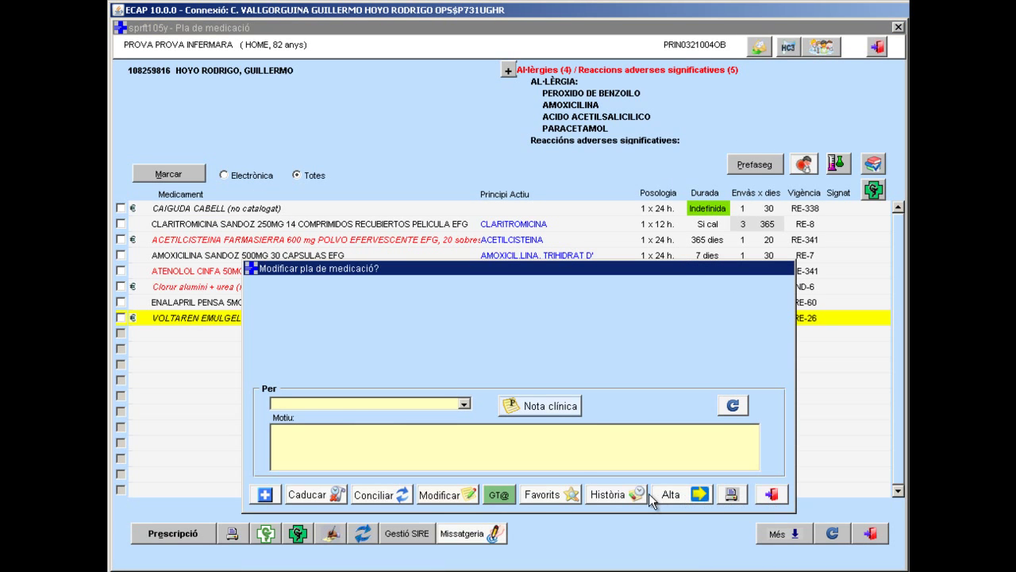
Add the favourite treatment IBUPROFE 400 (1C/8H) to the medication plan, continuing past the Prefaseg alerts and acknowledging the error message
{"action": "left_click", "coordinate": [535, 490]}
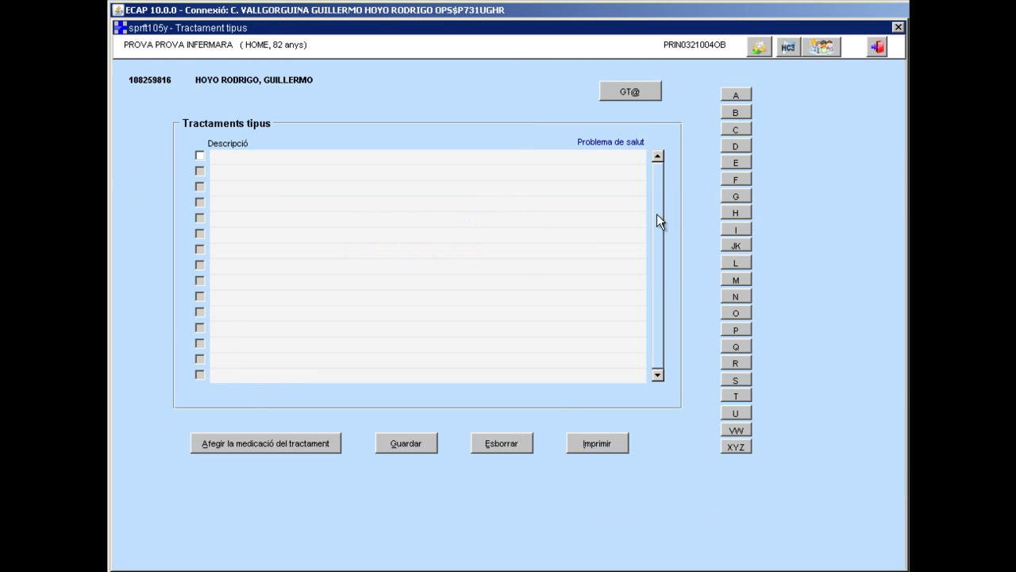
{"action": "left_click", "coordinate": [731, 229]}
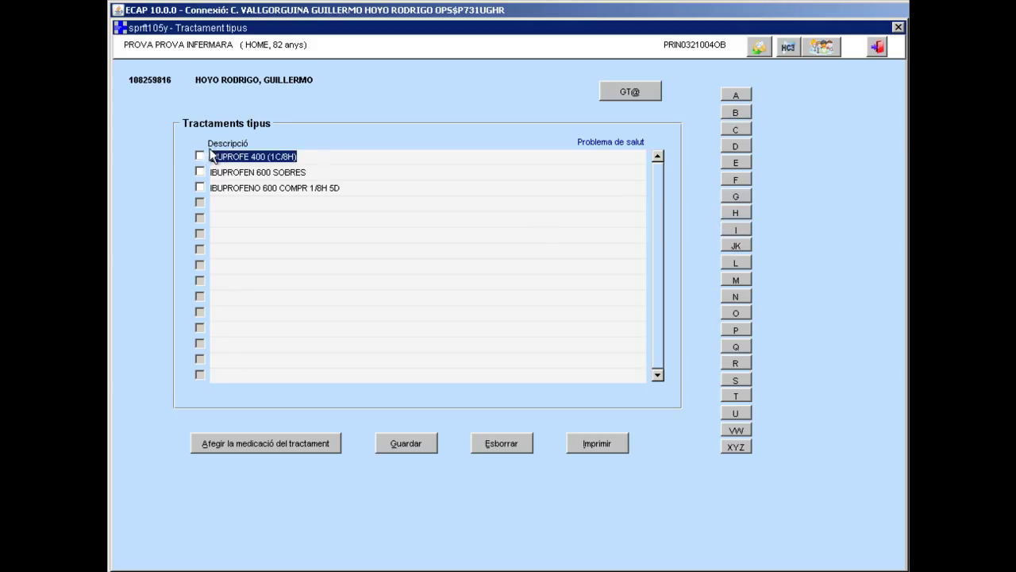
{"action": "left_click", "coordinate": [200, 156]}
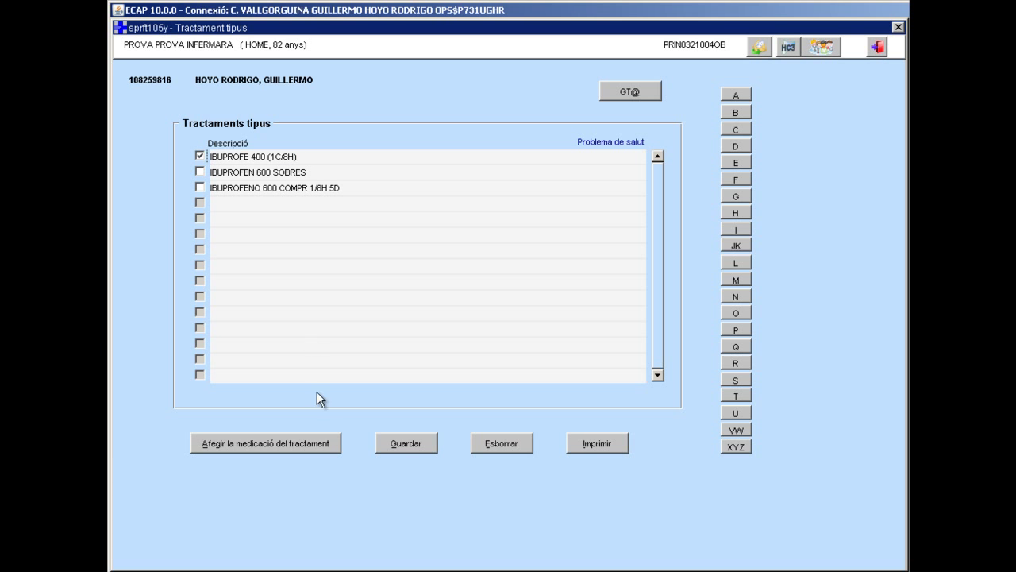
{"action": "left_click", "coordinate": [297, 447]}
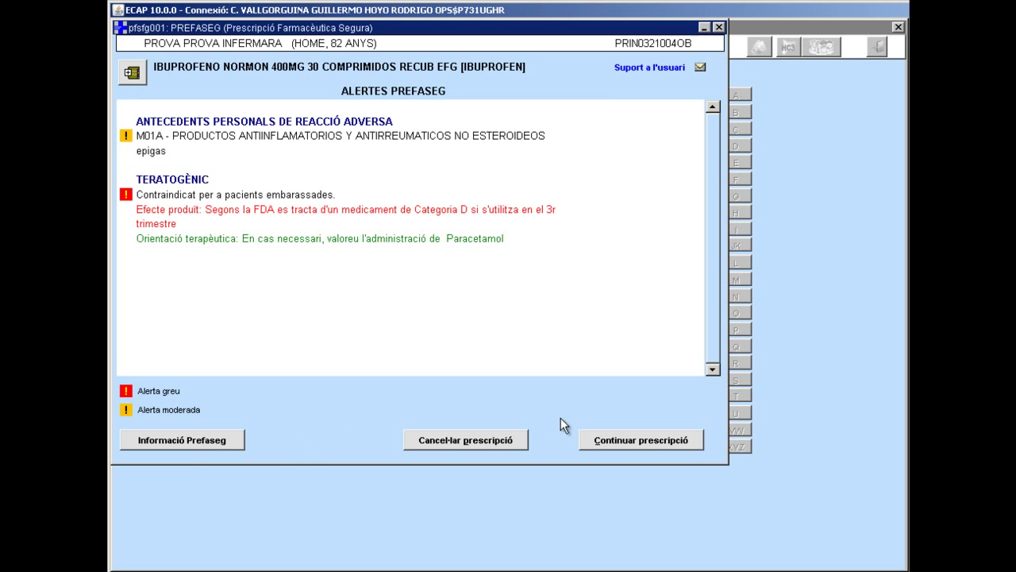
{"action": "left_click", "coordinate": [633, 437]}
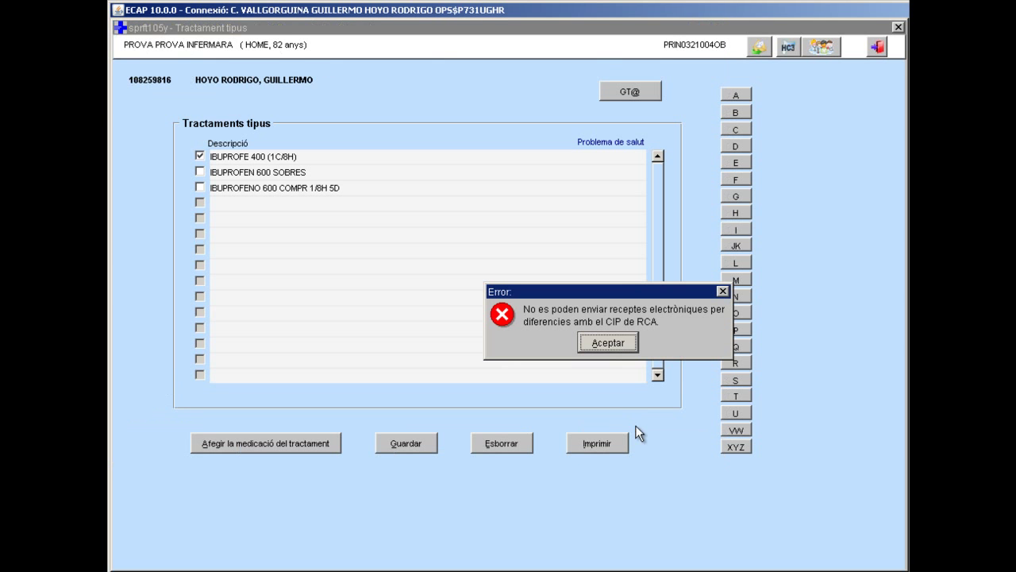
{"action": "left_click", "coordinate": [609, 342]}
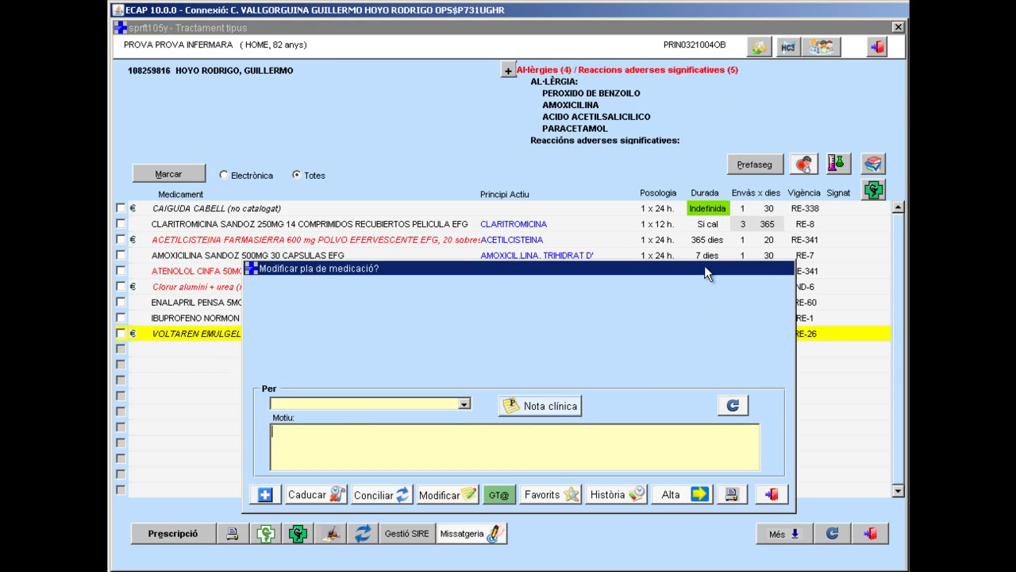
Open the GT@ therapeutic guide for the patient's health problem LUMBÀLGIA
{"action": "left_click", "coordinate": [498, 496]}
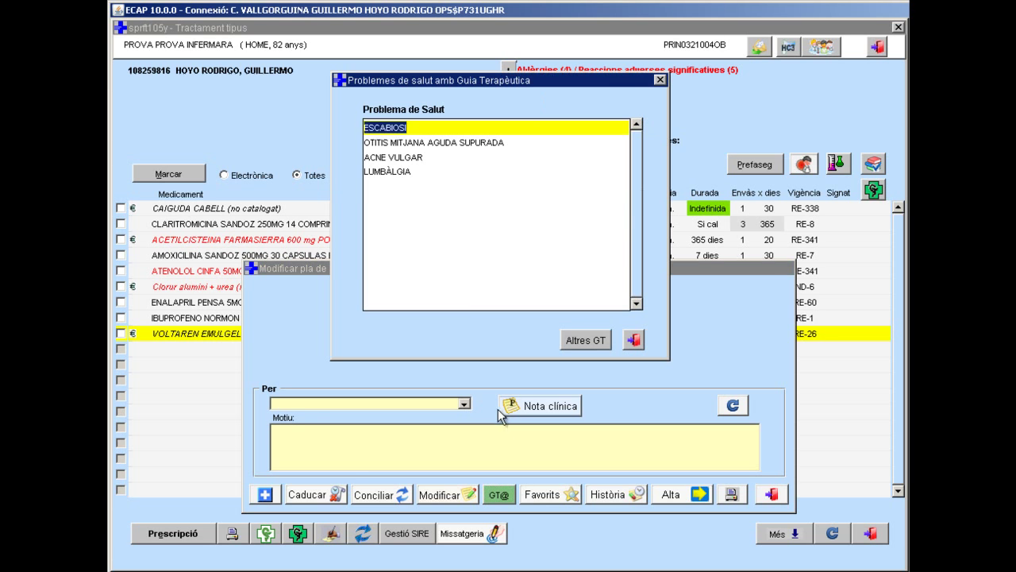
{"action": "left_click", "coordinate": [384, 171]}
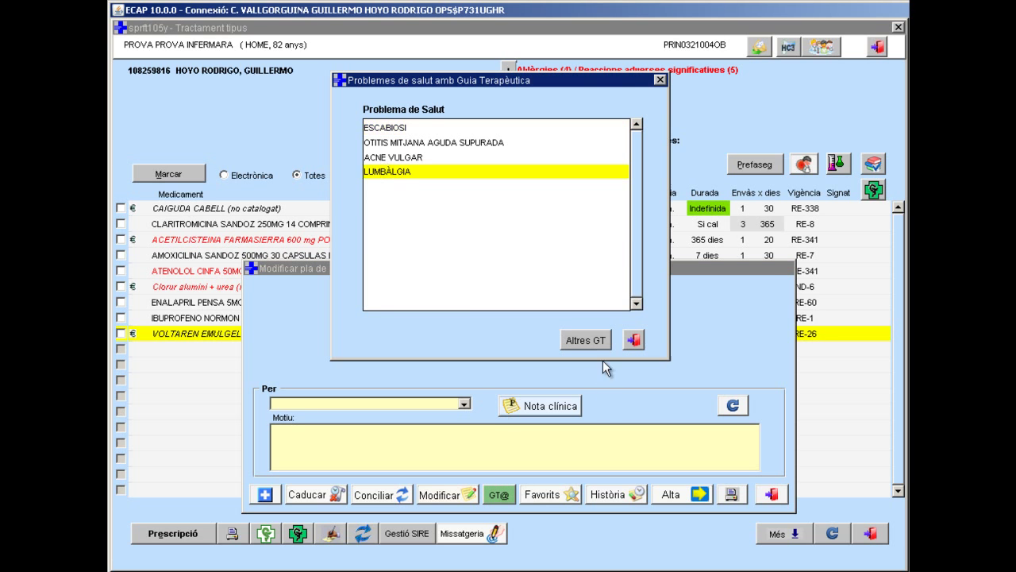
{"action": "double_click", "coordinate": [429, 177]}
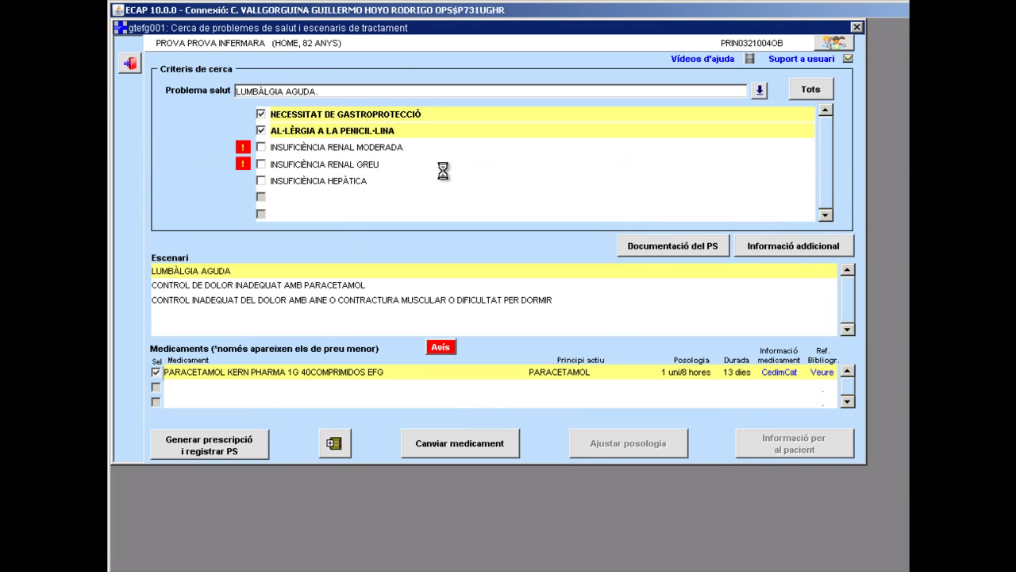
Consult the drug sheet of PARACETAMOL KERN PHARMA 1G 40 COMPRIMIDOS EFG, then leave the guide and medication plan dialog without prescribing
{"action": "left_click", "coordinate": [260, 112]}
{"action": "left_click", "coordinate": [326, 443]}
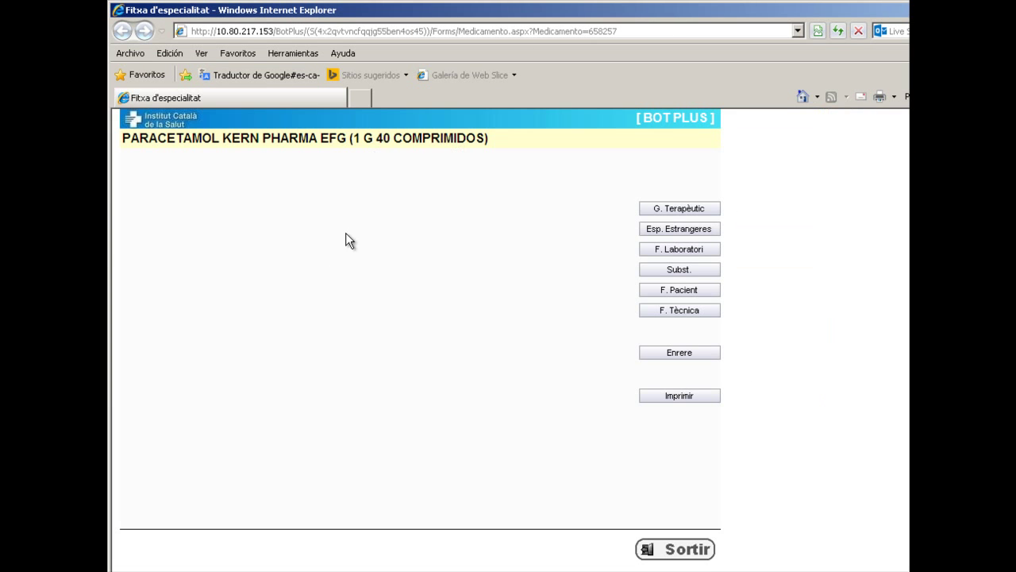
{"action": "left_click", "coordinate": [688, 552]}
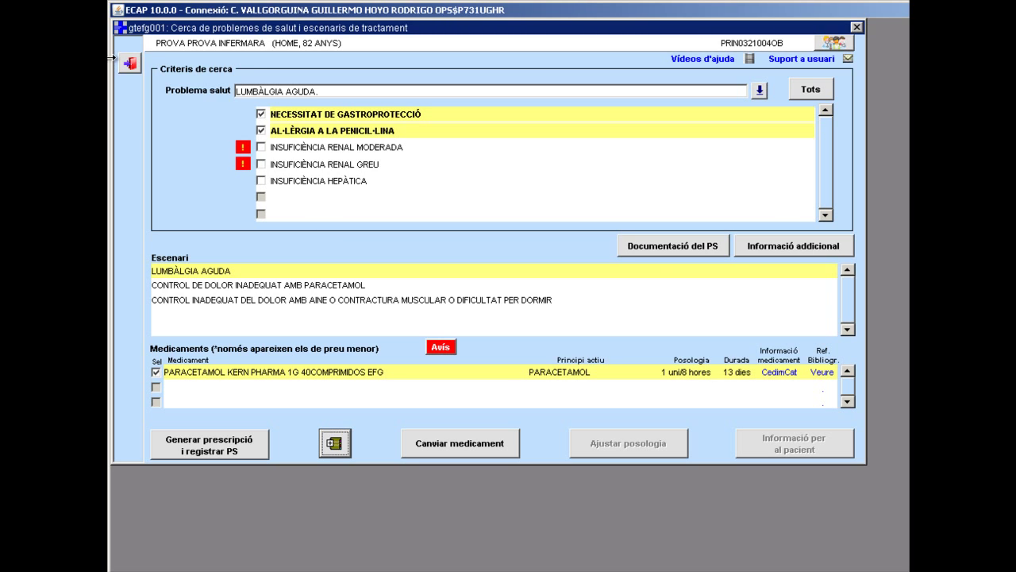
{"action": "left_click", "coordinate": [131, 63]}
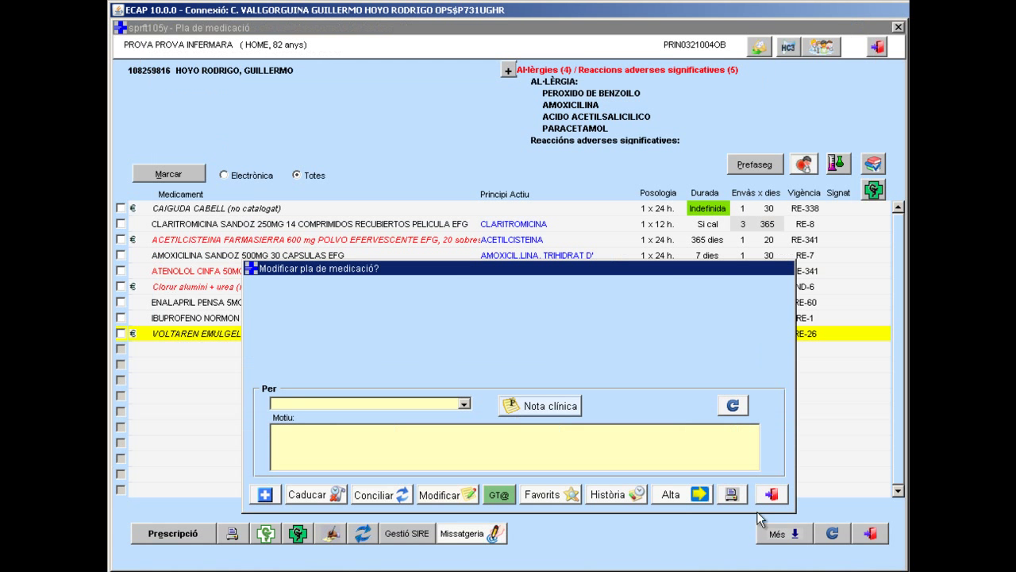
{"action": "left_click", "coordinate": [769, 493]}
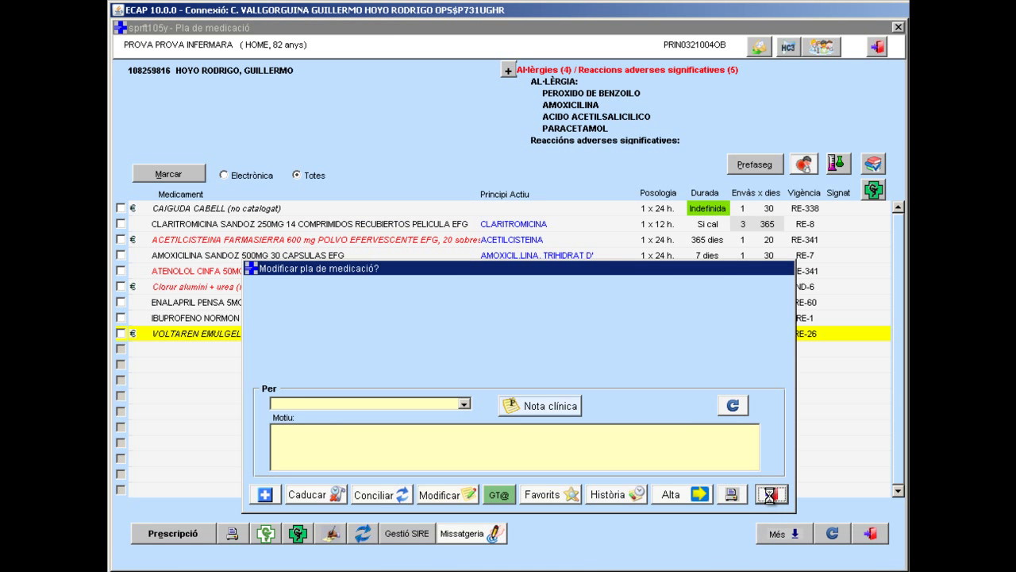
Open the historical prescriptions and mark AMOXICILINA CINFA 1G, AMOXICILINA SANDOZ 500MG and ACETILCISTEINA FARMASIERRA 600 mg
{"action": "left_click", "coordinate": [781, 533]}
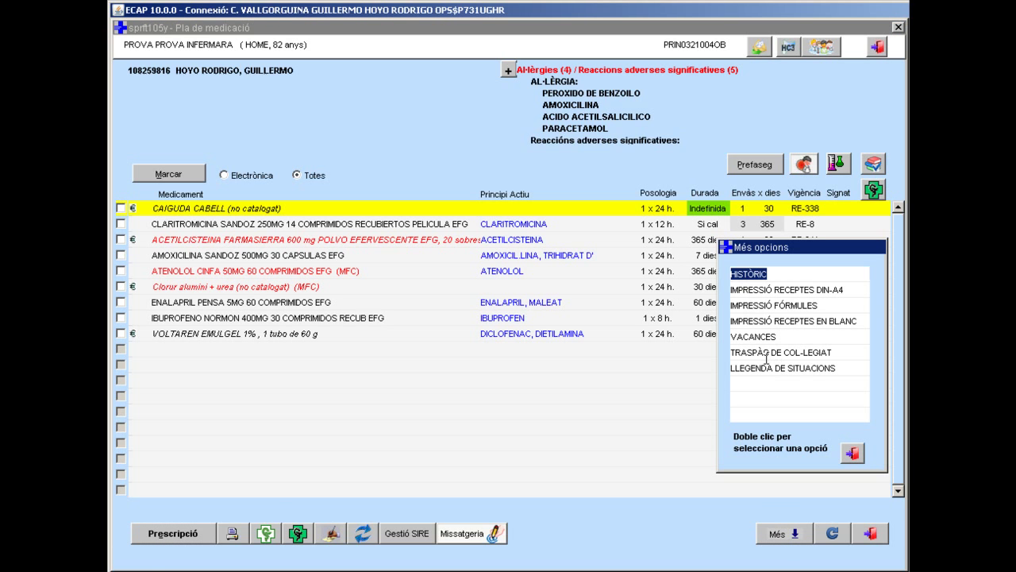
{"action": "double_click", "coordinate": [741, 275]}
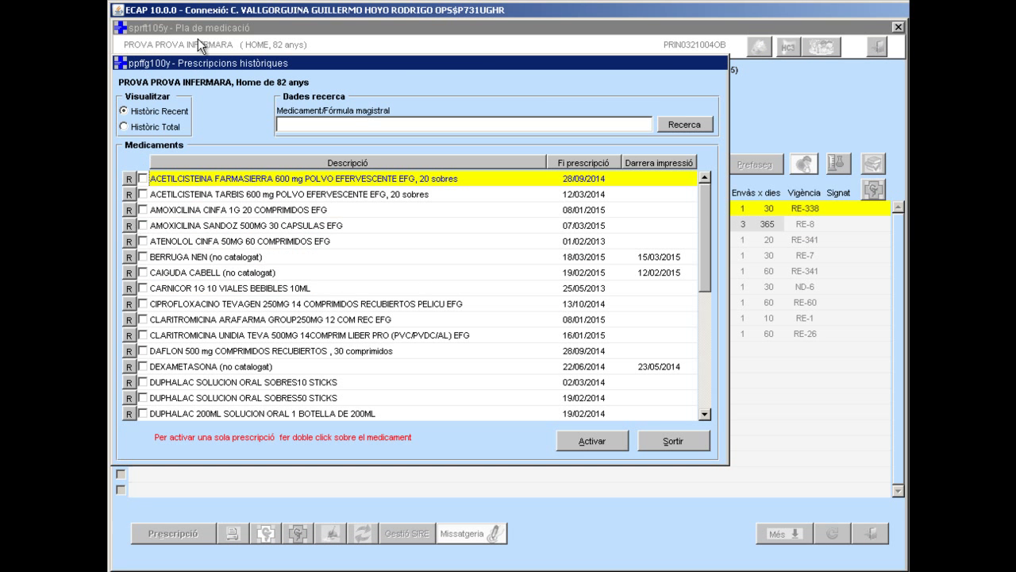
{"action": "left_click", "coordinate": [159, 211]}
{"action": "left_click", "coordinate": [144, 210]}
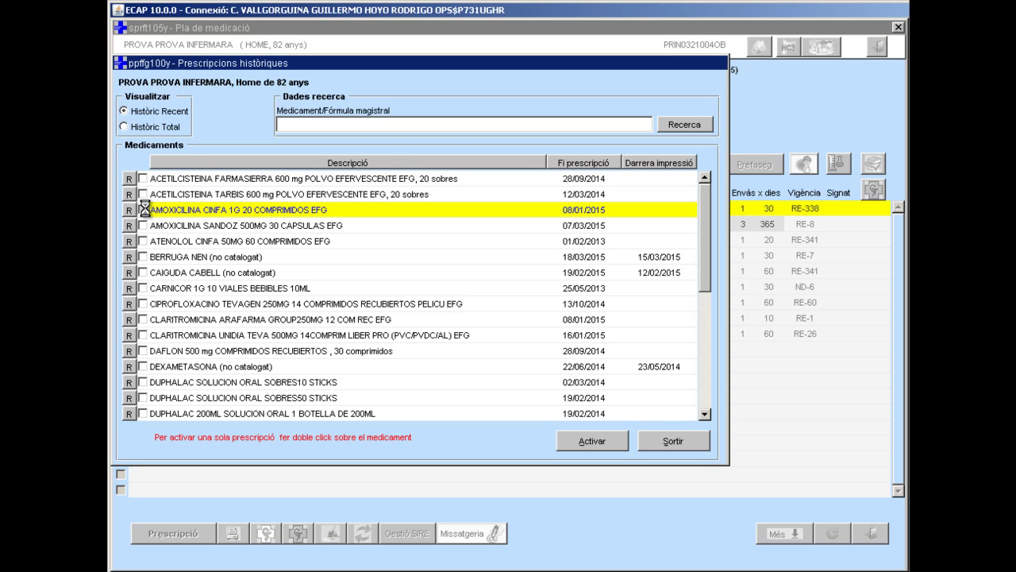
{"action": "left_click", "coordinate": [143, 226]}
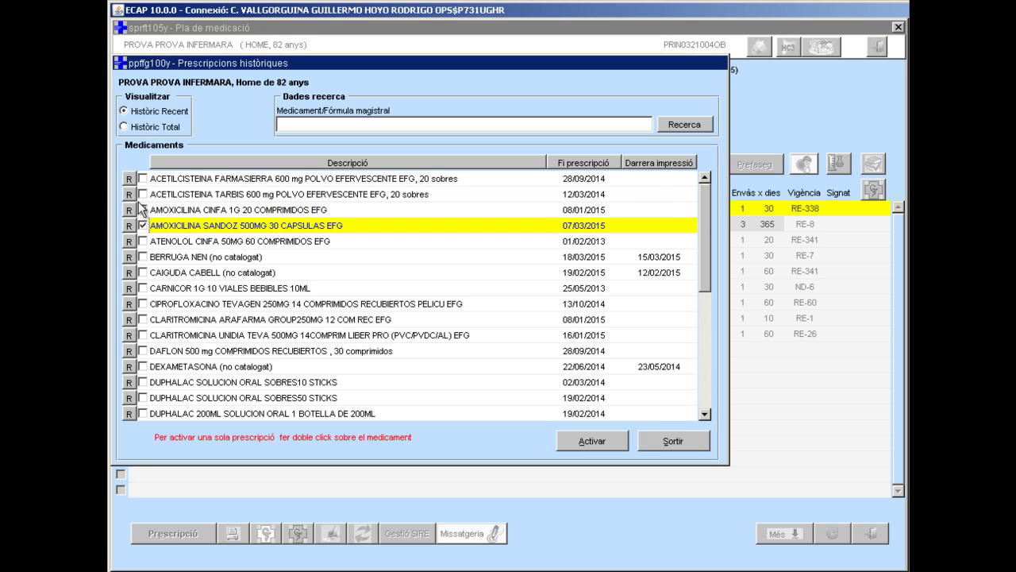
{"action": "left_click", "coordinate": [142, 178]}
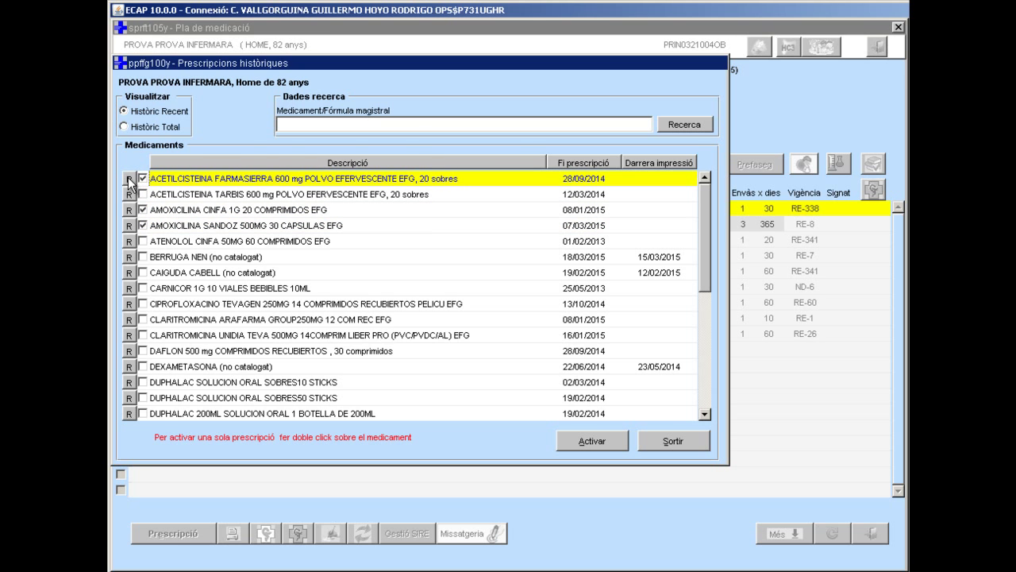
Review the historical prescription details of ACETILCISTEINA FARMASIERRA 600 mg, ATENOLOL CINFA 50MG and BERRUGA NEN, closing each one
{"action": "left_click", "coordinate": [128, 178]}
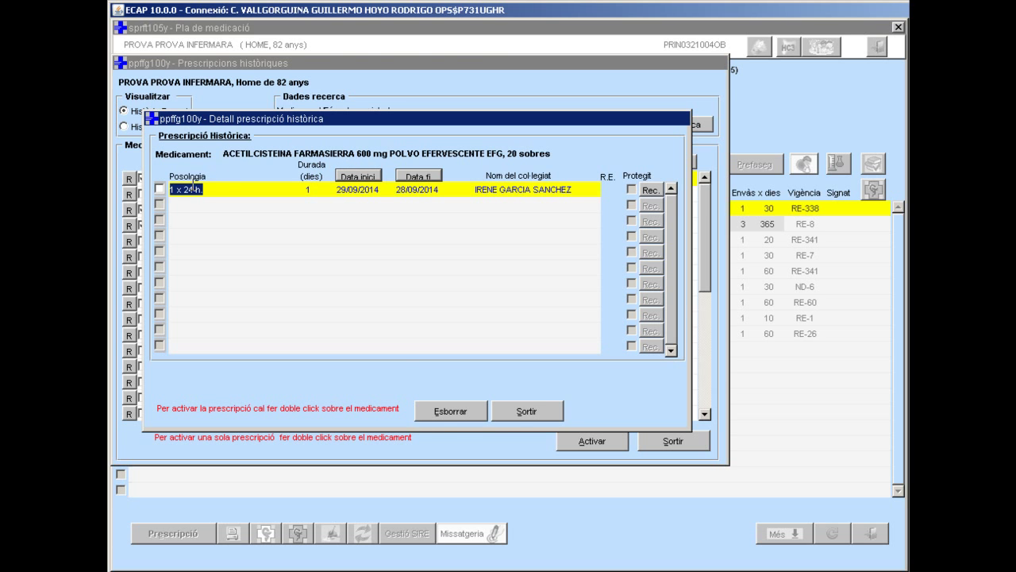
{"action": "left_click", "coordinate": [528, 411]}
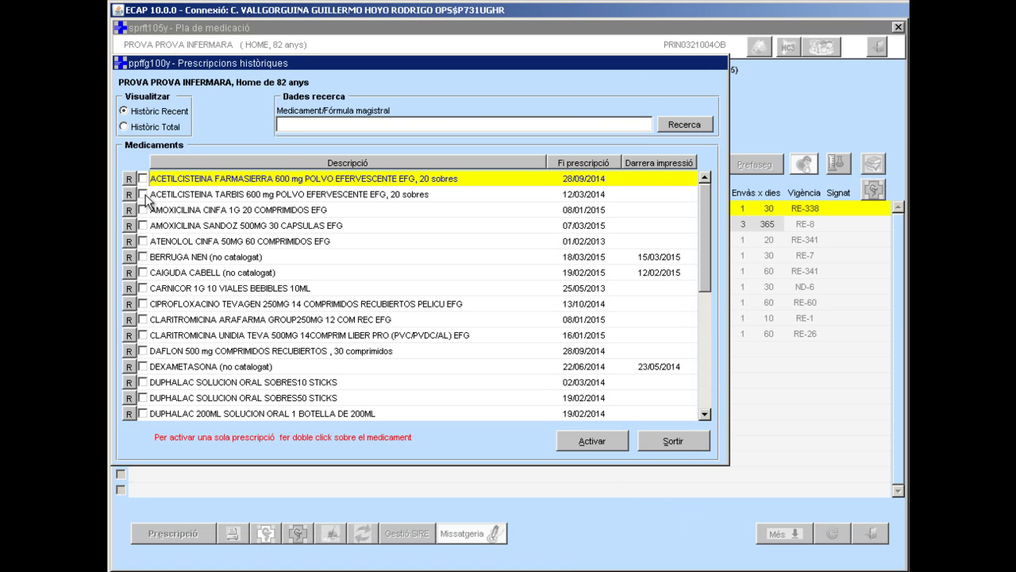
{"action": "left_click", "coordinate": [131, 244]}
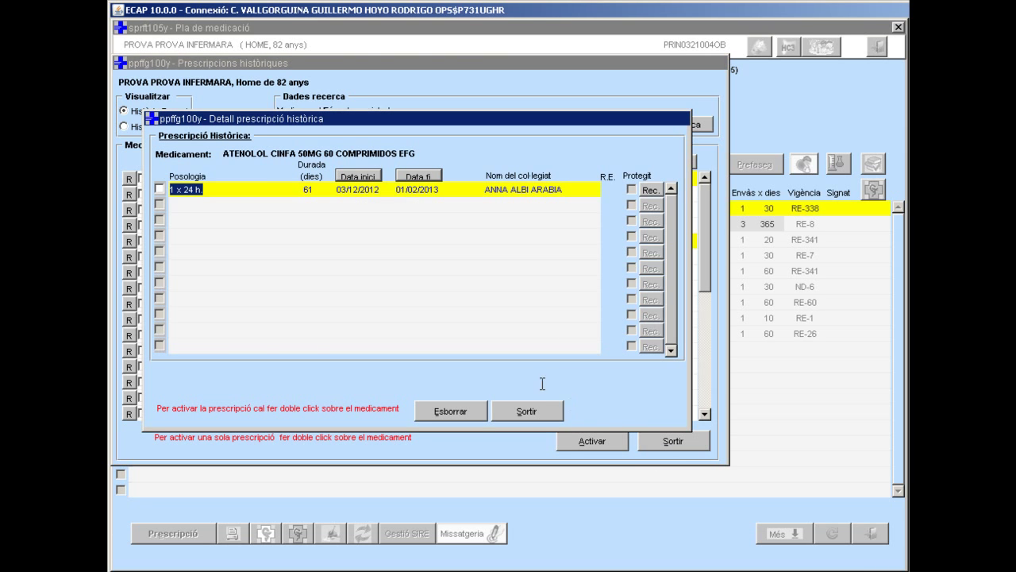
{"action": "left_click", "coordinate": [527, 410]}
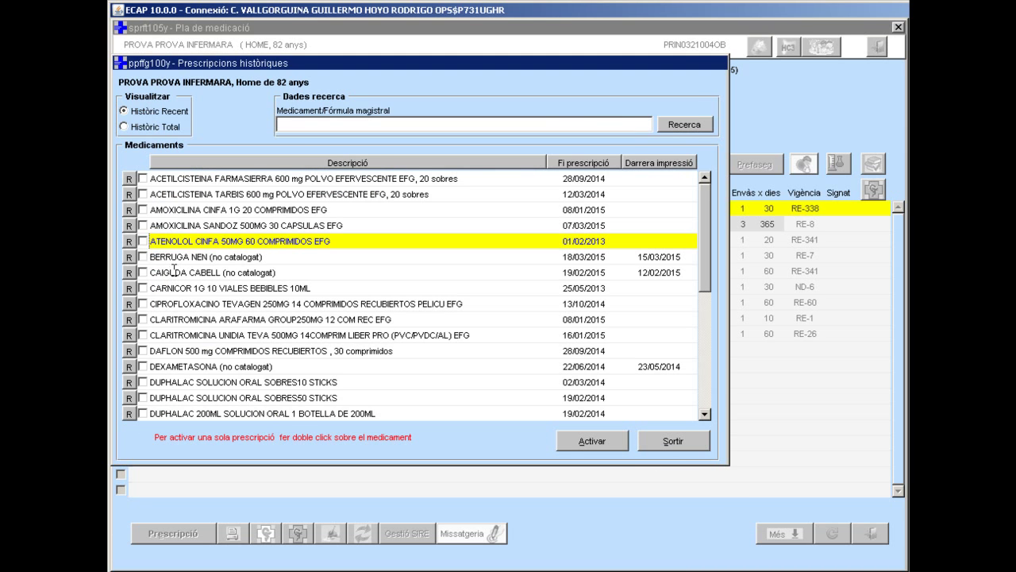
{"action": "left_click", "coordinate": [153, 273]}
{"action": "left_click", "coordinate": [128, 257]}
{"action": "left_click", "coordinate": [533, 410]}
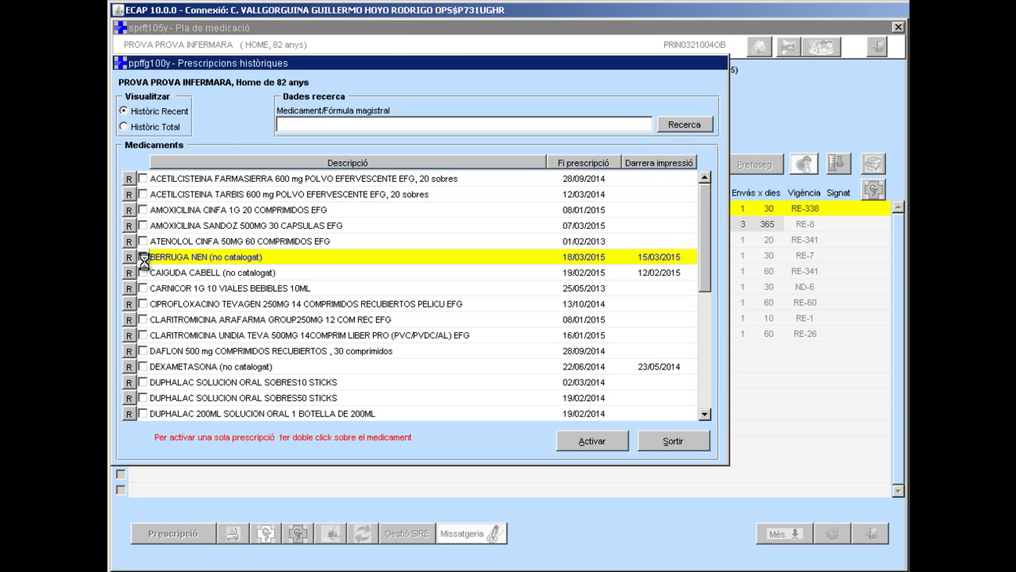
Mark BERRUGA NEN and ATENOLOL CINFA 50MG and activate them together, continuing past the Prefaseg alerts and acknowledging the error message
{"action": "left_click", "coordinate": [143, 257]}
{"action": "left_click", "coordinate": [143, 240]}
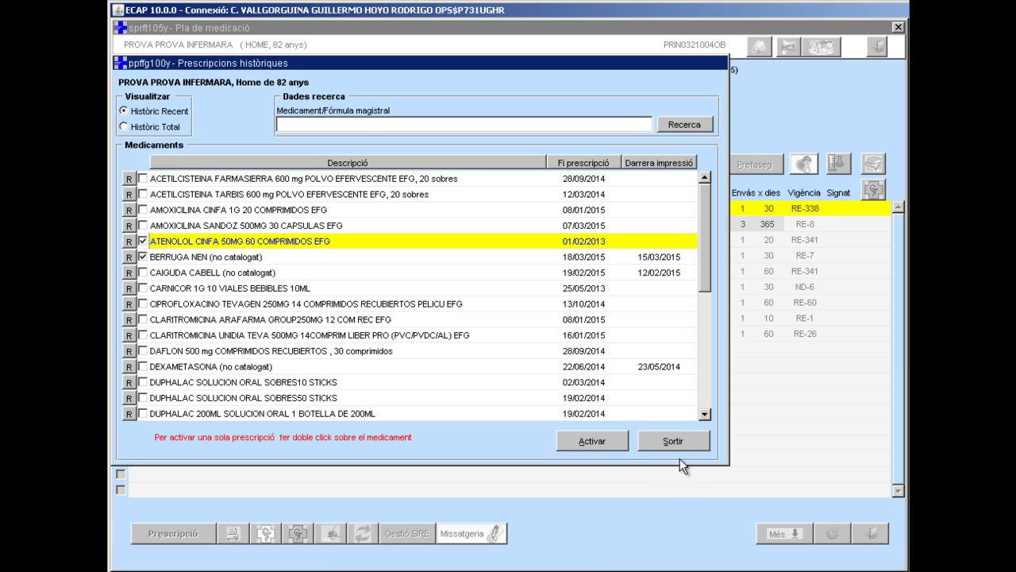
{"action": "left_click", "coordinate": [597, 439]}
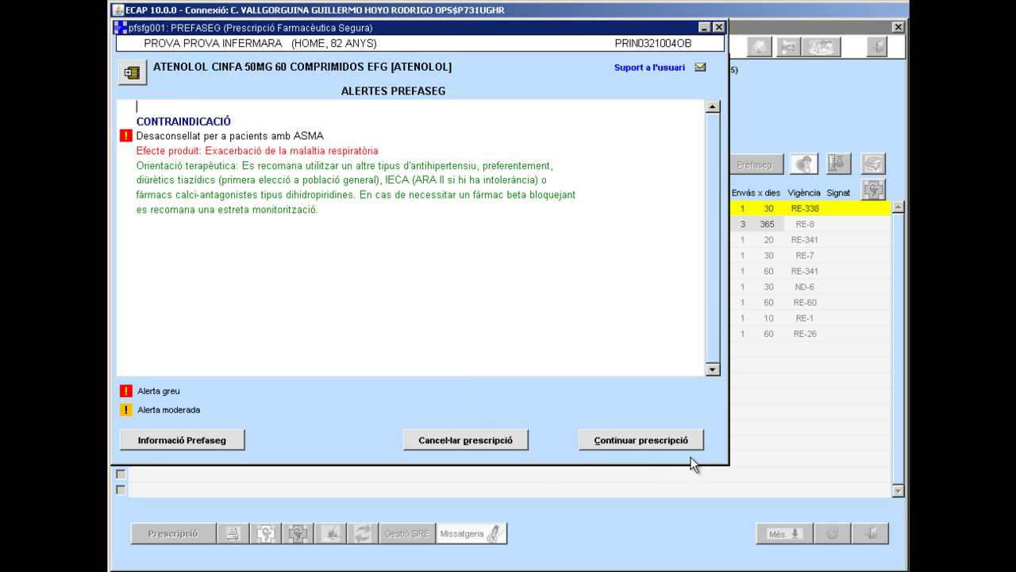
{"action": "left_click", "coordinate": [653, 443]}
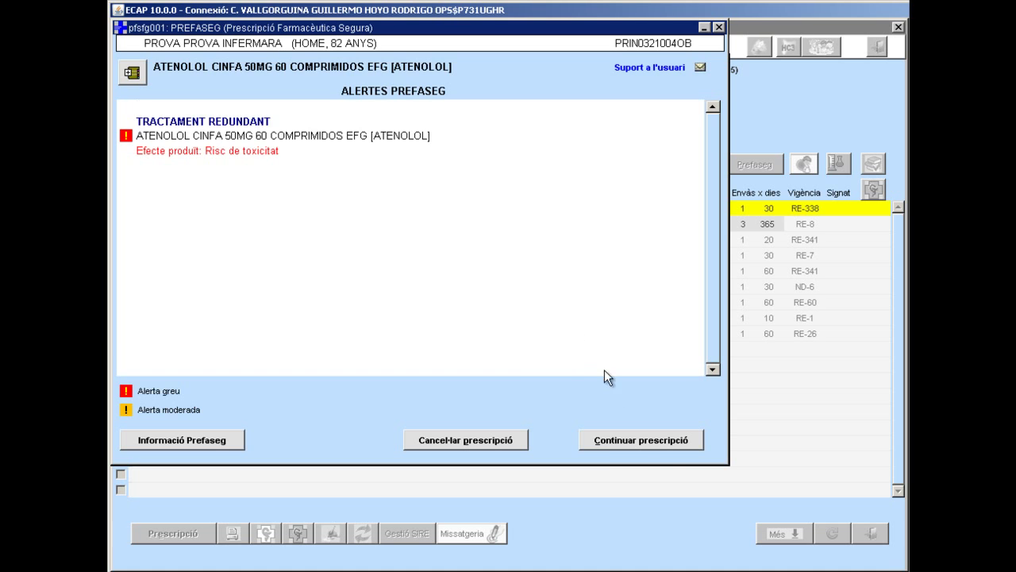
{"action": "left_click", "coordinate": [618, 438]}
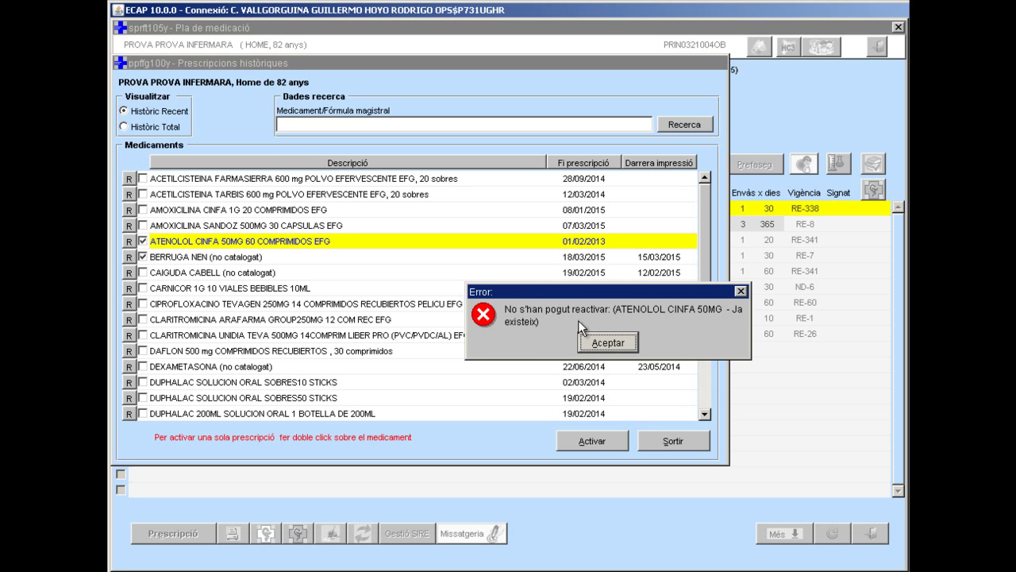
{"action": "left_click", "coordinate": [601, 337]}
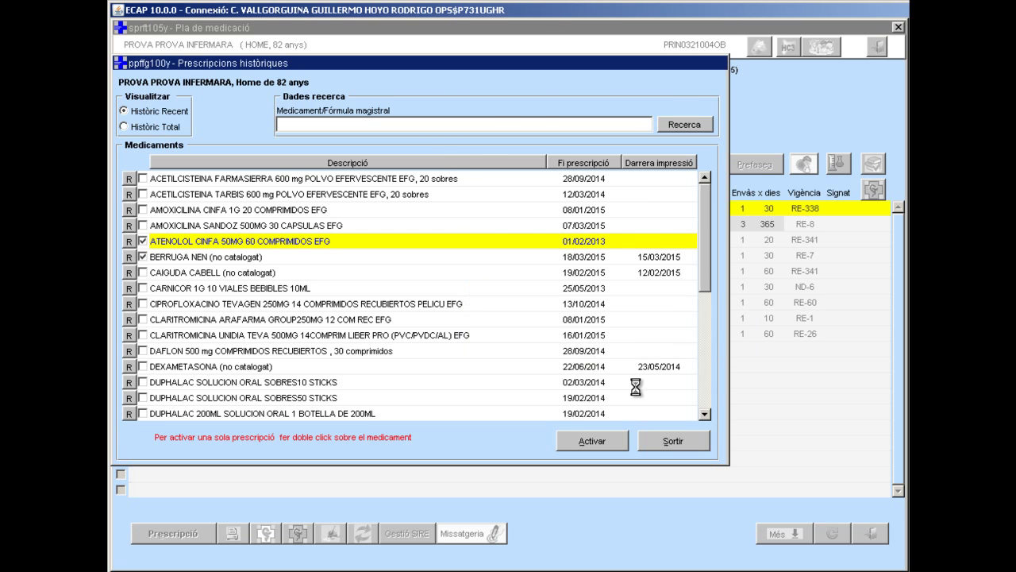
{"action": "left_click", "coordinate": [659, 437]}
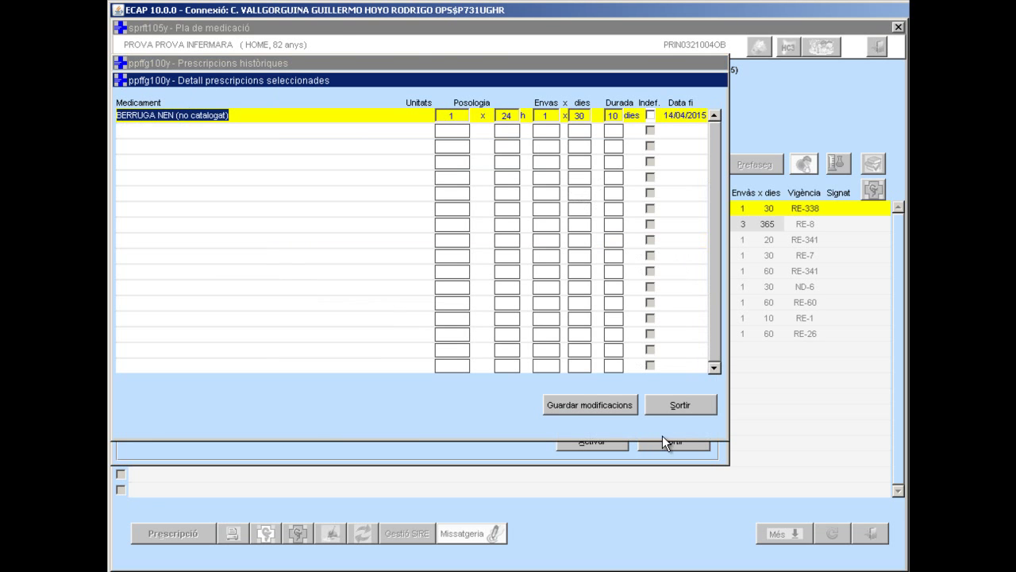
Set the BERRUGA NEN treatment duration to 28 days, save the modifications and close the selected prescriptions detail
{"action": "left_click", "coordinate": [618, 116]}
{"action": "type", "text": "28"}
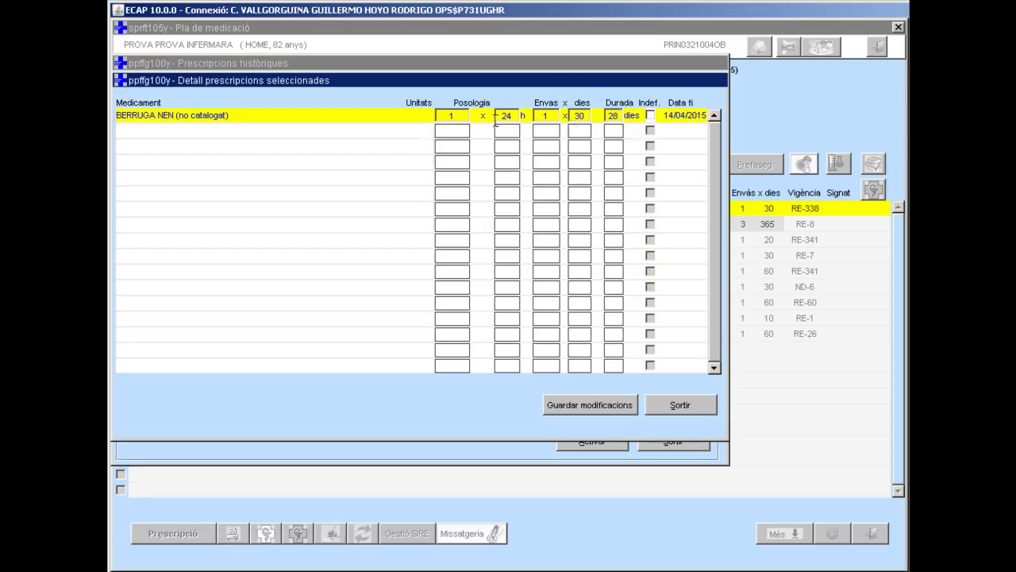
{"action": "left_click", "coordinate": [599, 401]}
{"action": "left_click", "coordinate": [679, 406]}
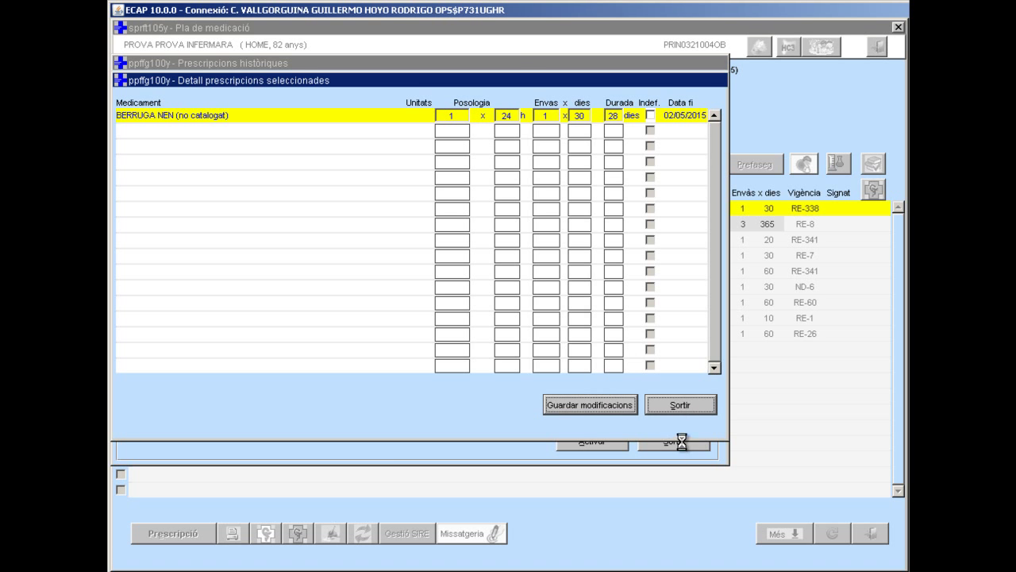